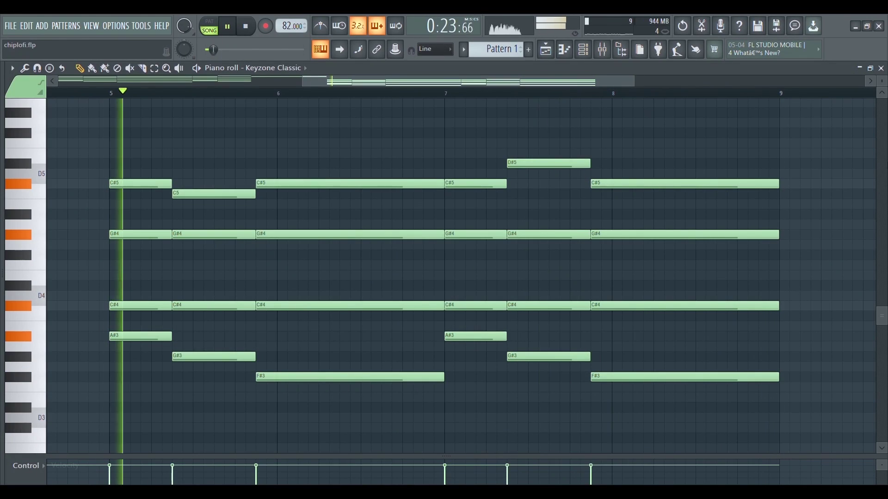
Step: Open the Keyzone Classic instrument from the channel rack to view its piano program and settings
{"action": "left_click", "coordinate": [582, 50]}
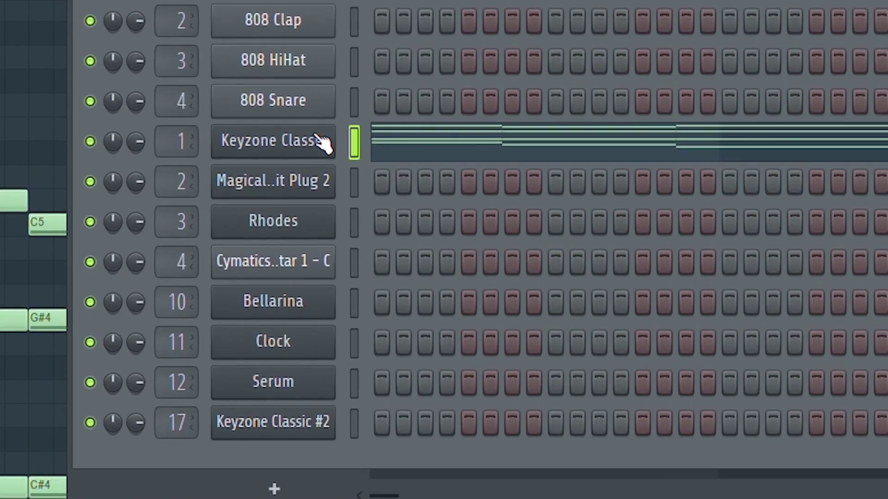
{"action": "left_click", "coordinate": [321, 140]}
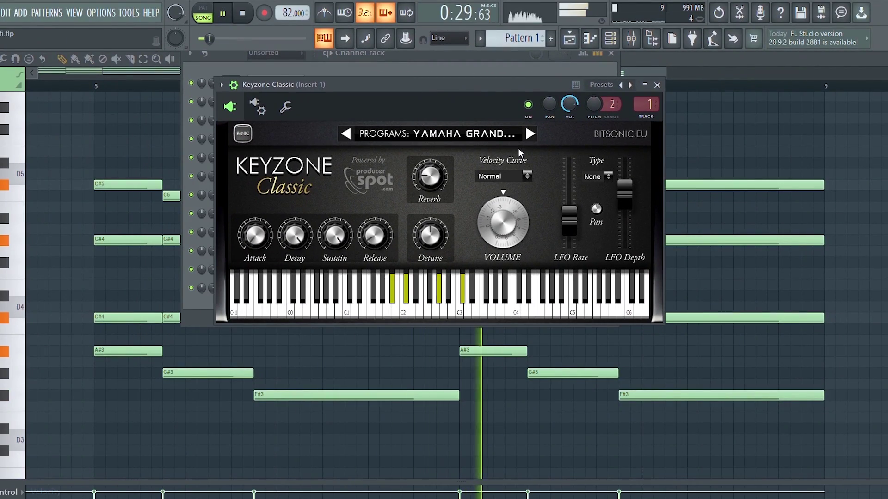
Step: Open Fruity parametric EQ 2 on mixer Insert 1 and adjust its low-cut band 1 and high-cut band 7
{"action": "left_click", "coordinate": [631, 46]}
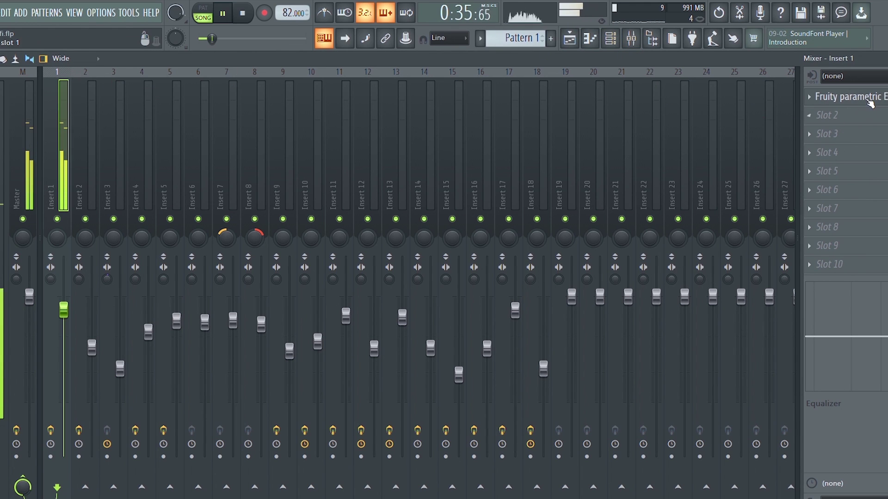
{"action": "left_click", "coordinate": [851, 96]}
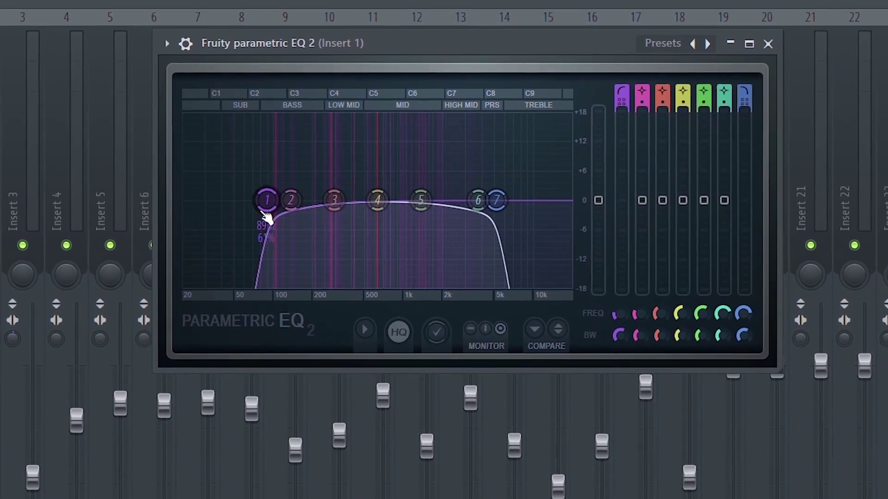
{"action": "left_click_drag", "start_coordinate": [264, 213], "coordinate": [254, 213]}
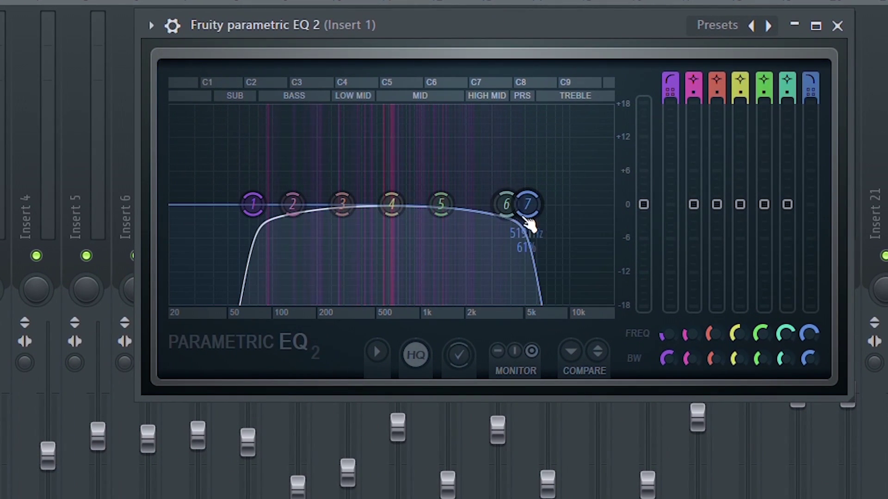
{"action": "left_click_drag", "start_coordinate": [527, 221], "coordinate": [507, 204]}
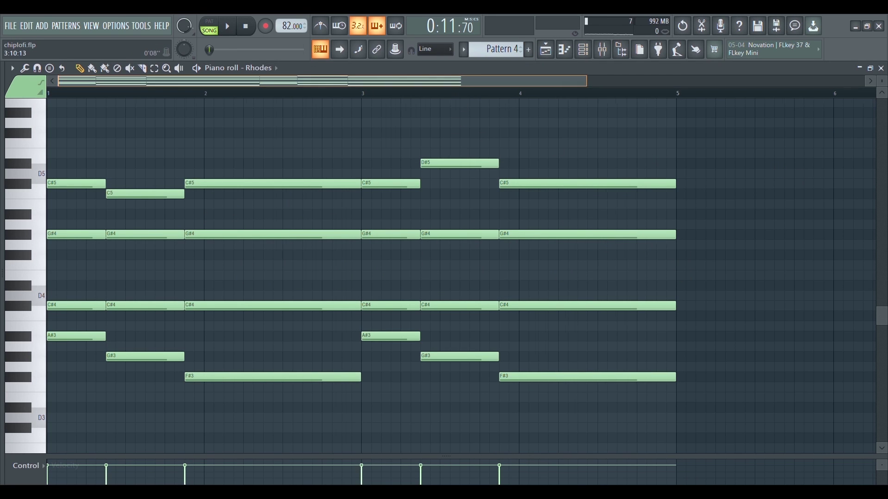
Step: Play the Rhodes chords in Pattern 4, inspect the Rhodes instrument's settings, and bring up the mixer
{"action": "scroll", "coordinate": [463, 277], "scroll_direction": "up", "scroll_amount": 1}
{"action": "key", "text": "space"}
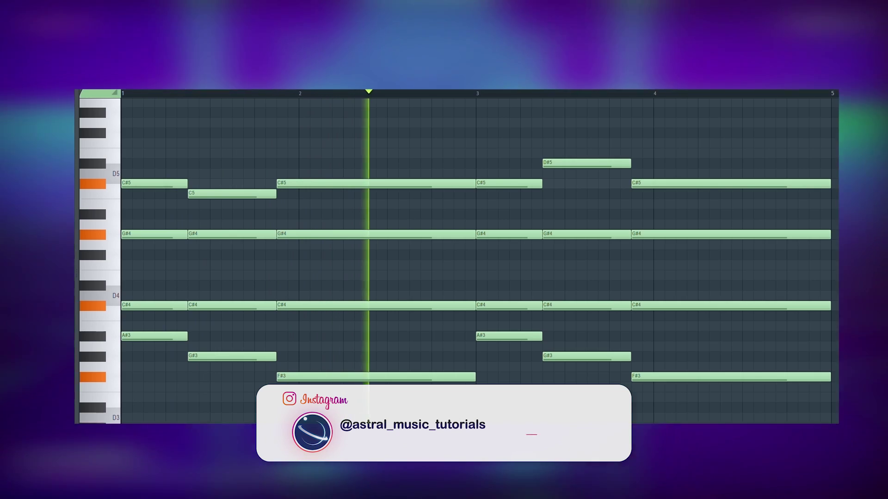
{"action": "key", "text": "F6"}
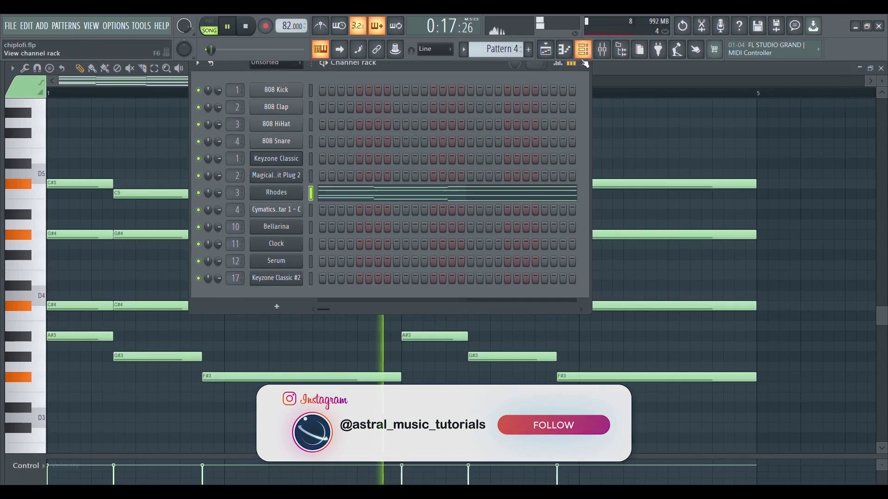
{"action": "left_click", "coordinate": [285, 196]}
{"action": "left_click_drag", "start_coordinate": [318, 134], "coordinate": [427, 94]}
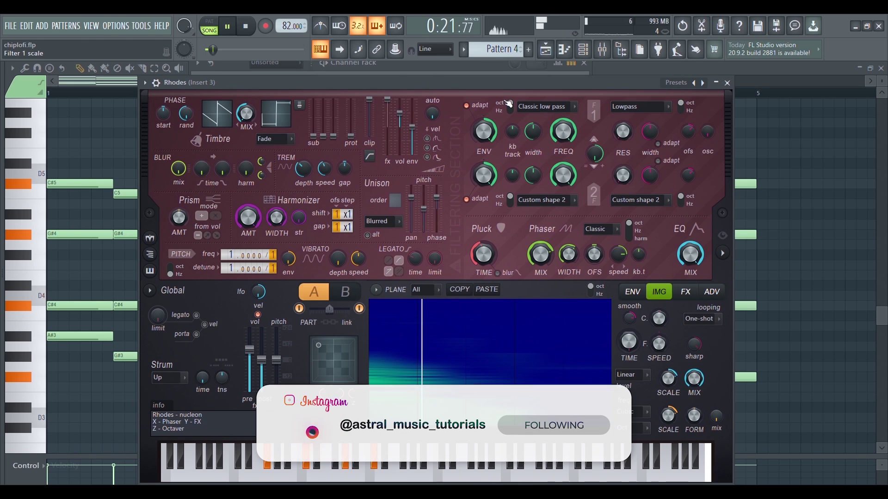
{"action": "left_click", "coordinate": [603, 49]}
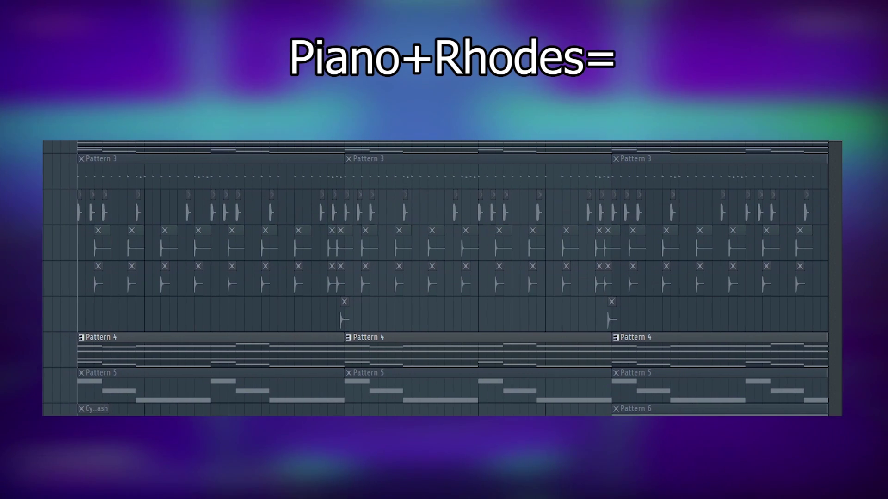
Step: Listen to the piano and Rhodes patterns together, and to the bass line in Pattern 5
{"action": "key", "text": "space"}
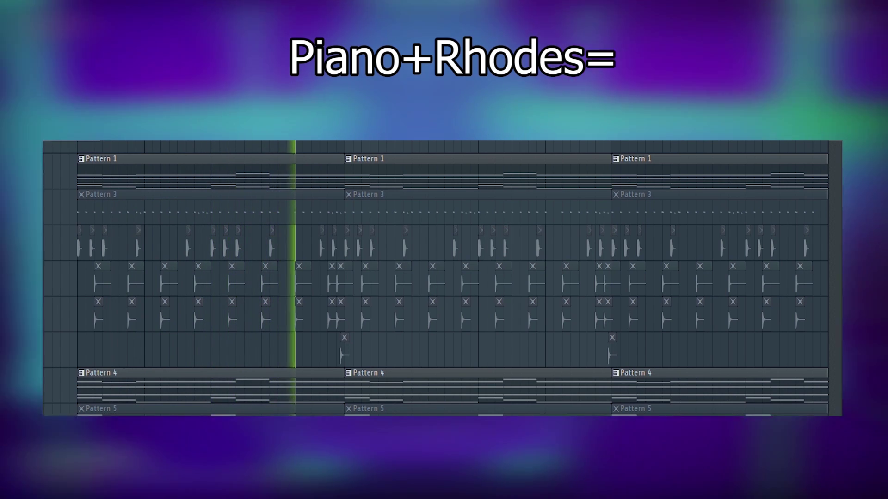
{"action": "key", "text": "space"}
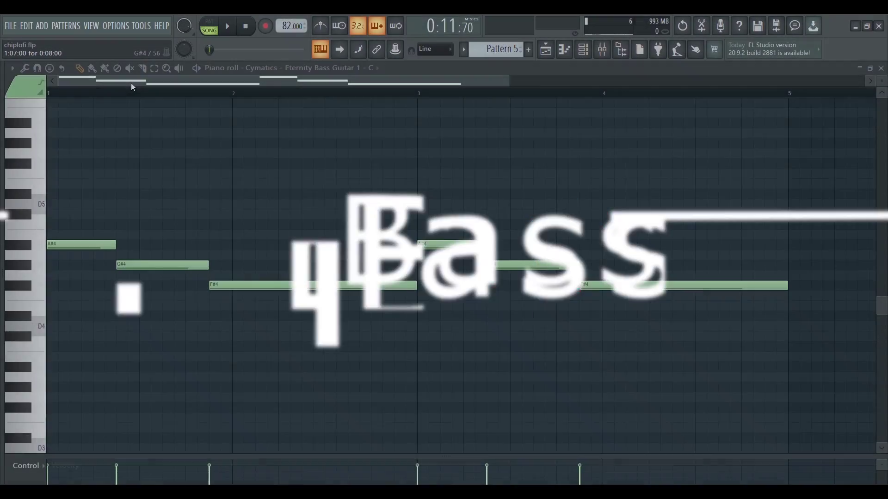
{"action": "key", "text": "space"}
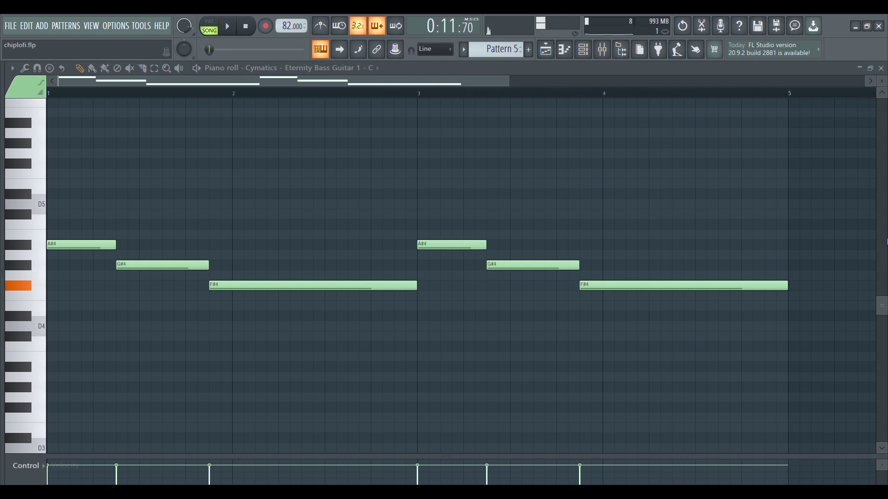
Step: Locate the Cymatics - Eternity Bass Guitar 1 - C sample in the Eternity Sample Pack's Bass Guitar folder
{"action": "left_click_drag", "start_coordinate": [7, 169], "coordinate": [297, 170]}
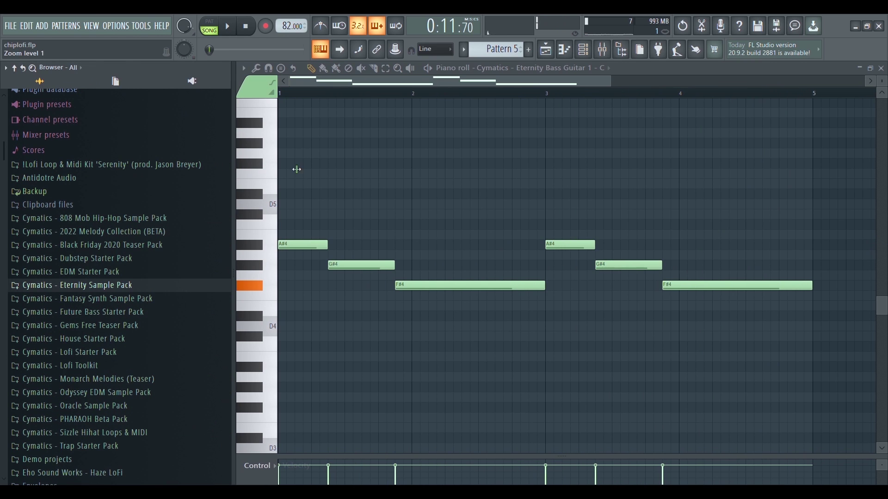
{"action": "scroll", "coordinate": [125, 300], "scroll_direction": "down", "scroll_amount": 3}
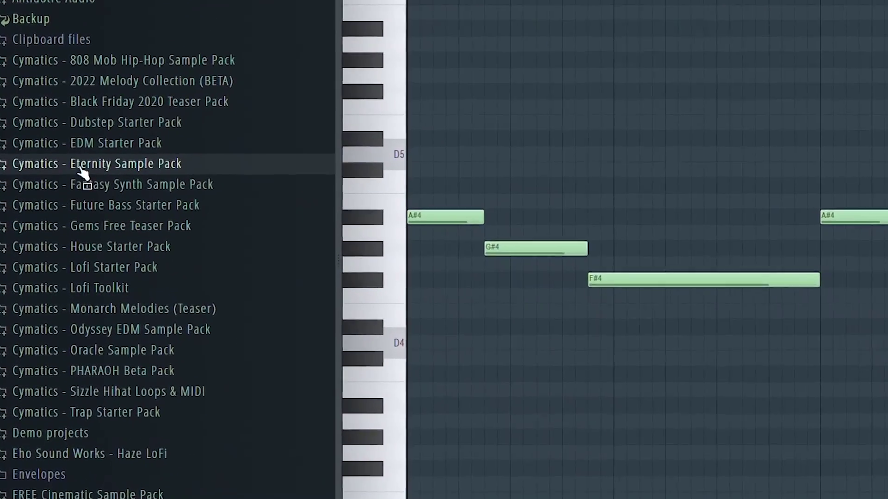
{"action": "left_click", "coordinate": [233, 141]}
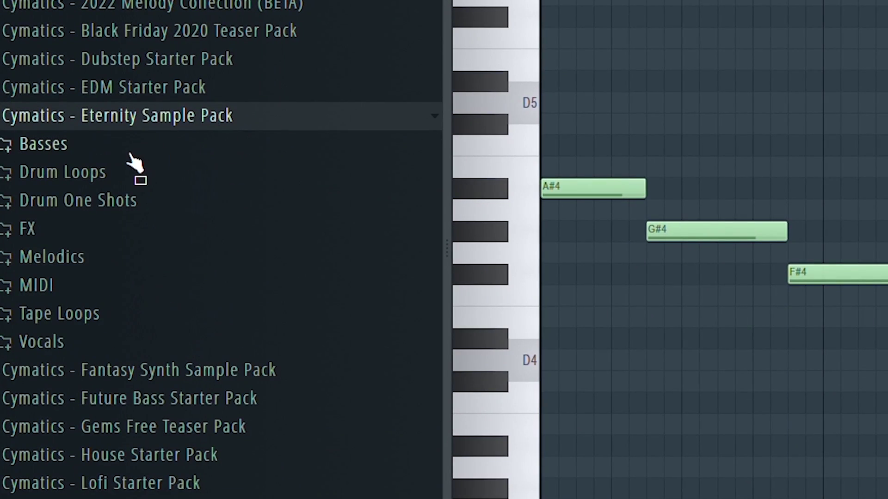
{"action": "left_click", "coordinate": [131, 154]}
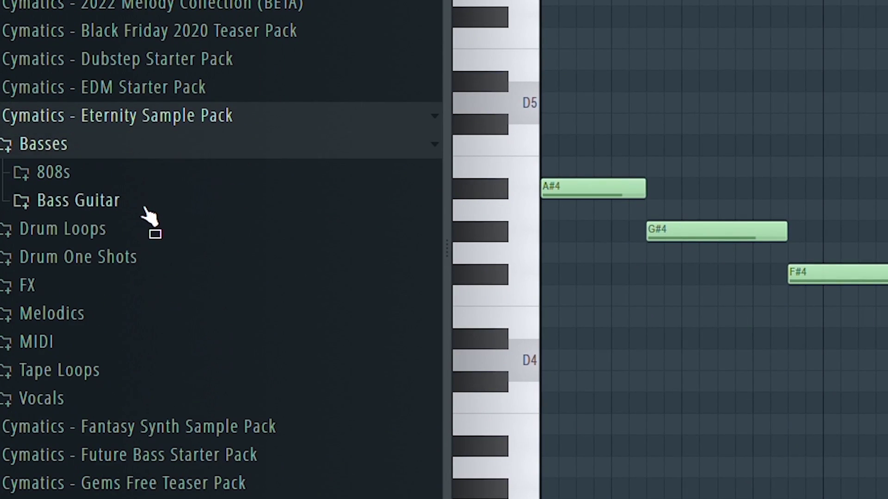
{"action": "left_click", "coordinate": [164, 206]}
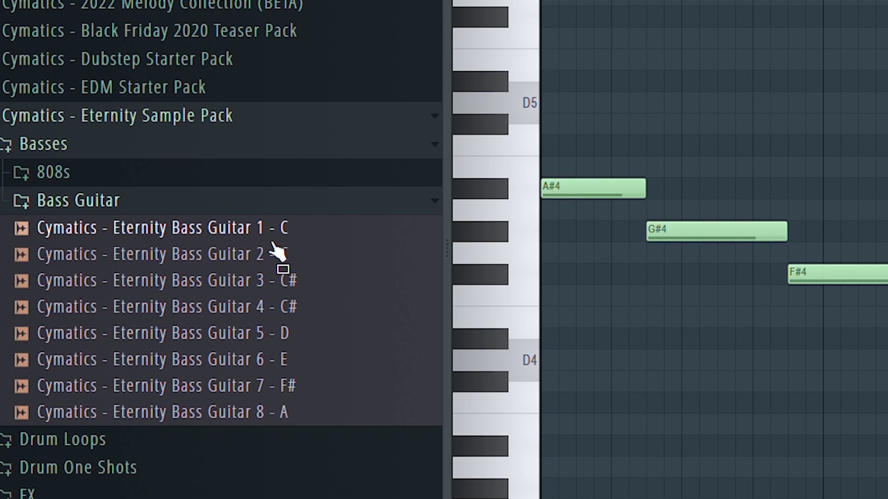
{"action": "left_click", "coordinate": [269, 126]}
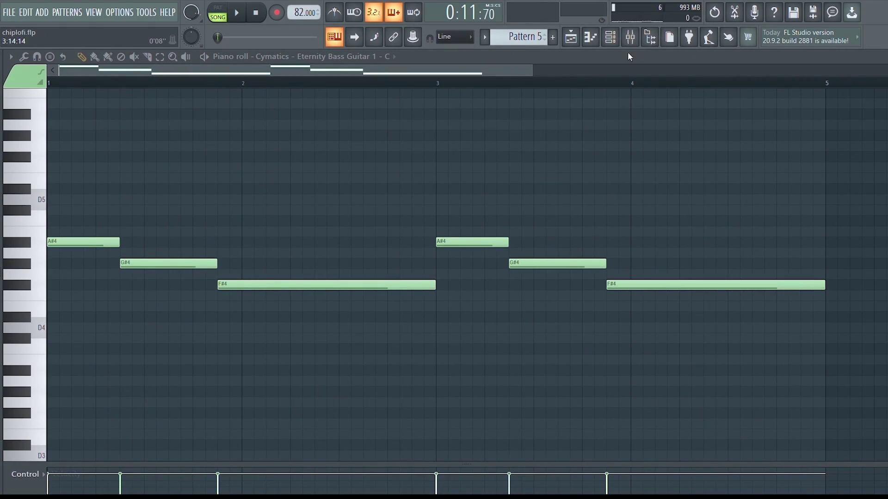
Step: Play the bass line and examine the Fruity Multiband Compressor settings on mixer Insert 4
{"action": "key", "text": "space"}
{"action": "left_click", "coordinate": [634, 41]}
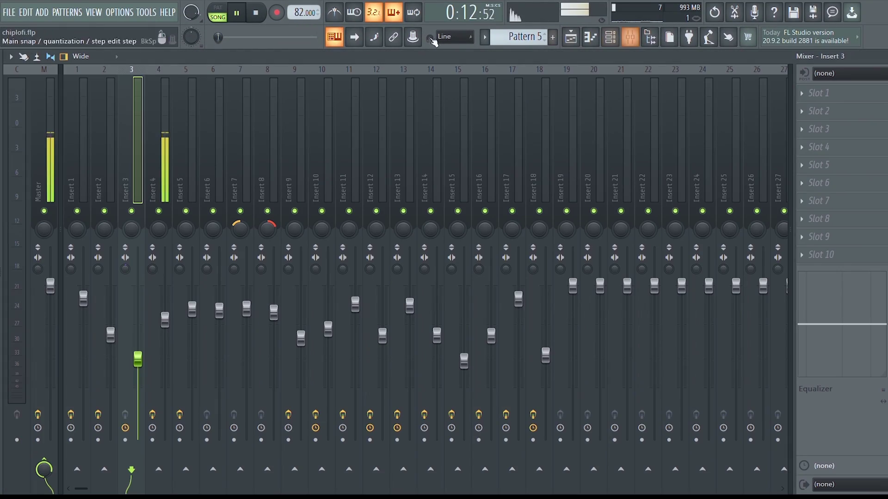
{"action": "left_click", "coordinate": [166, 77]}
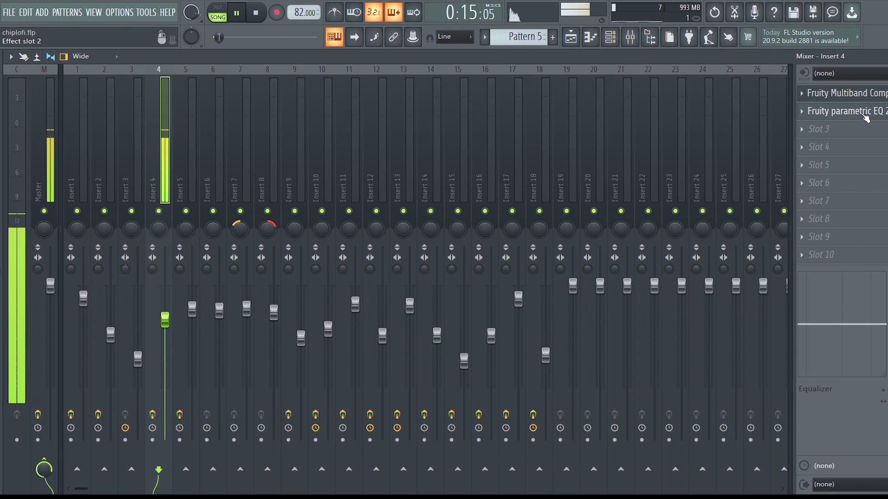
{"action": "left_click", "coordinate": [868, 94]}
{"action": "left_click_drag", "start_coordinate": [337, 149], "coordinate": [484, 138]}
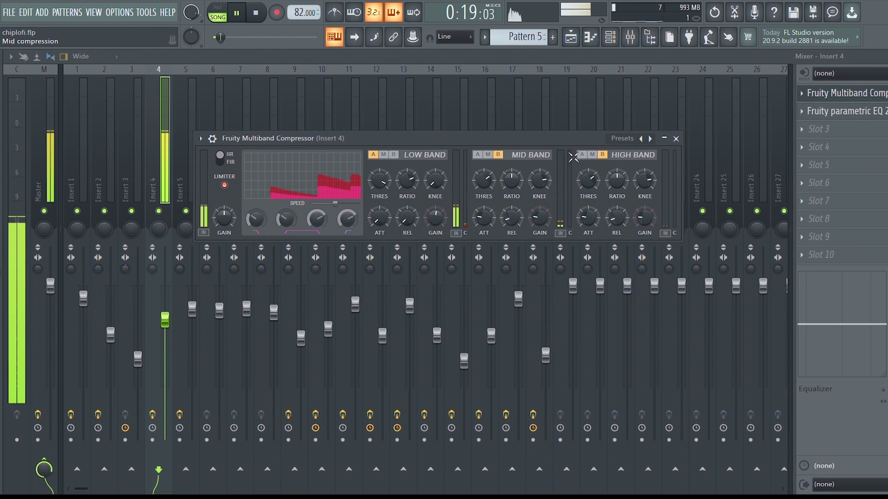
{"action": "left_click", "coordinate": [676, 140]}
Step: Open Fruity parametric EQ 2 on Insert 4, set its band 7 low pass to 242 Hz, and close it
{"action": "left_click", "coordinate": [868, 112]}
{"action": "left_click_drag", "start_coordinate": [352, 134], "coordinate": [506, 135]}
{"action": "left_click_drag", "start_coordinate": [300, 232], "coordinate": [372, 232]}
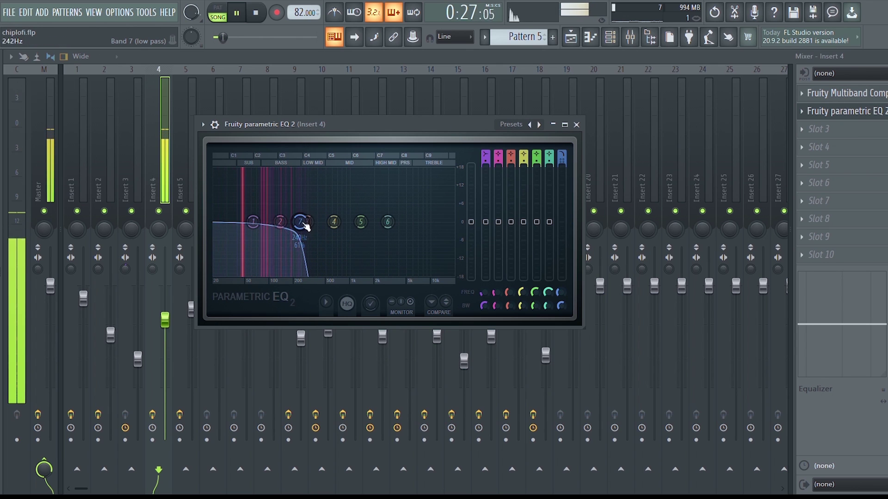
{"action": "left_click", "coordinate": [578, 126]}
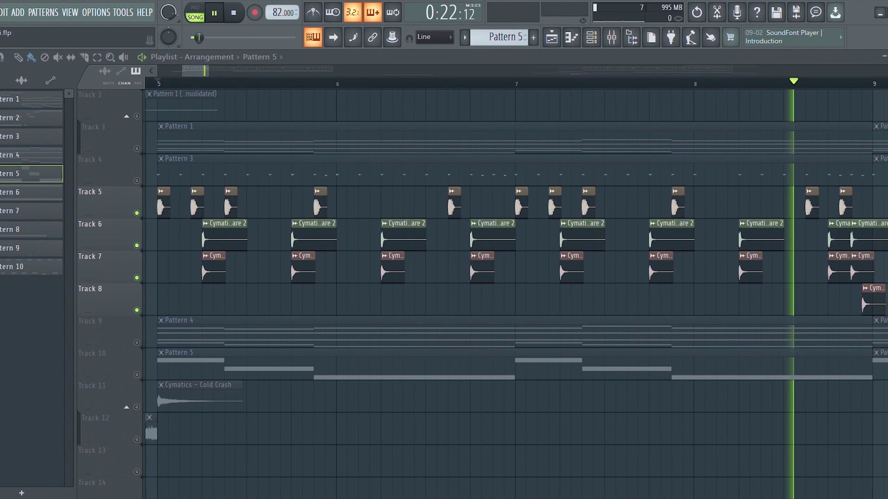
Step: Listen to the drum tracks in the playlist from bar 5
{"action": "key", "text": "space"}
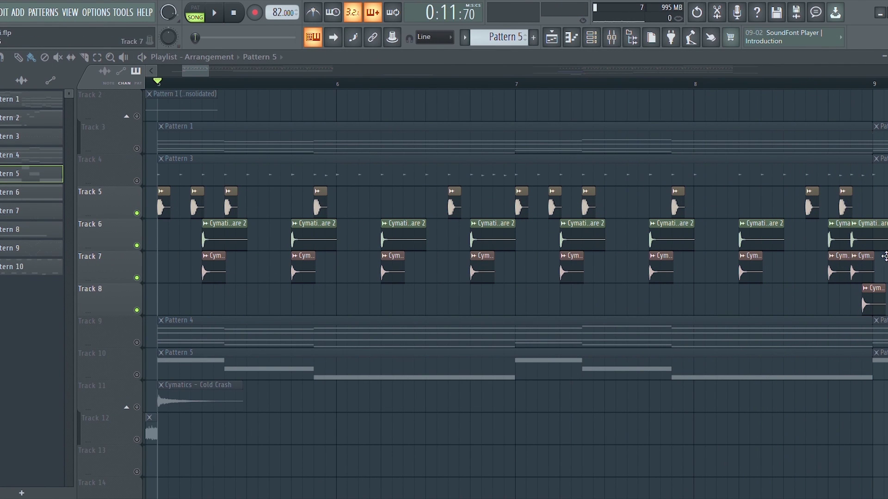
{"action": "key", "text": "space"}
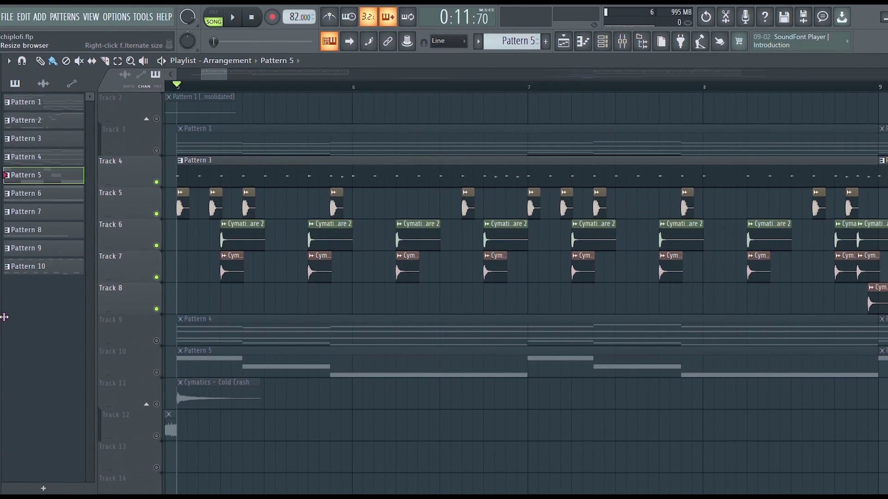
Step: Show the browser and look through the Snares + Rimshots and Kicks folders of the Cymatics Lofi Starter Pack
{"action": "left_click_drag", "start_coordinate": [39, 318], "coordinate": [238, 318]}
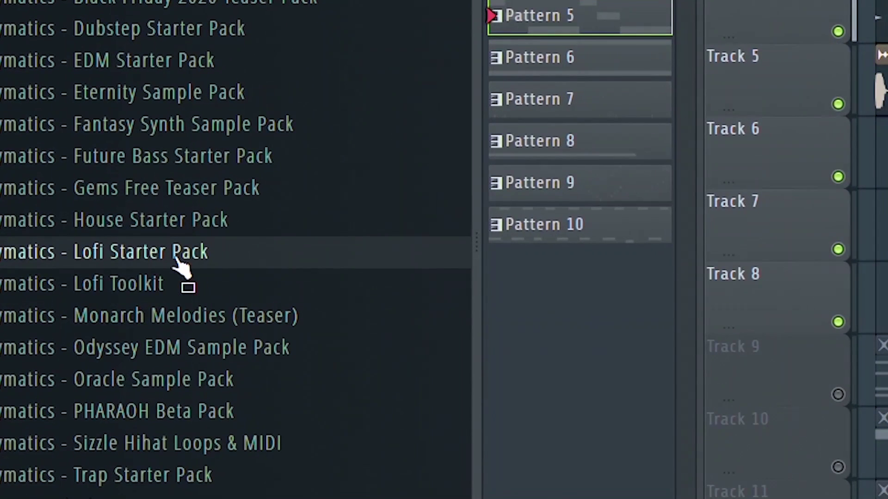
{"action": "left_click", "coordinate": [177, 263]}
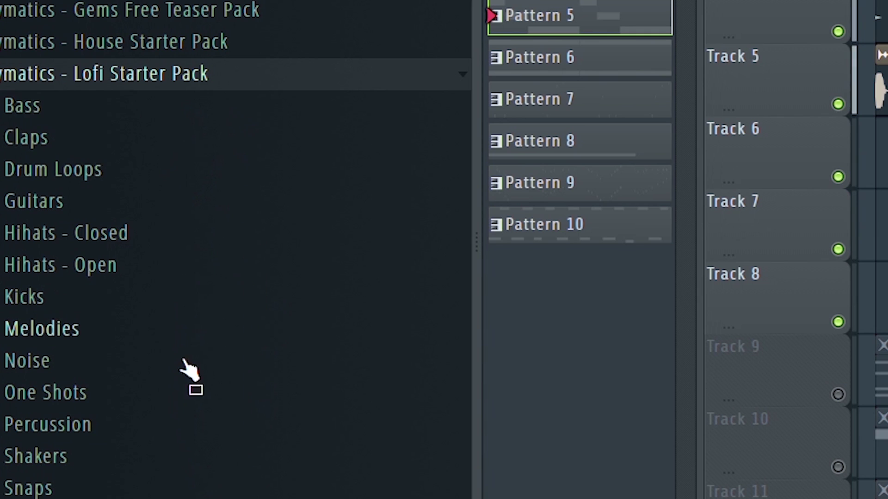
{"action": "left_click", "coordinate": [79, 495]}
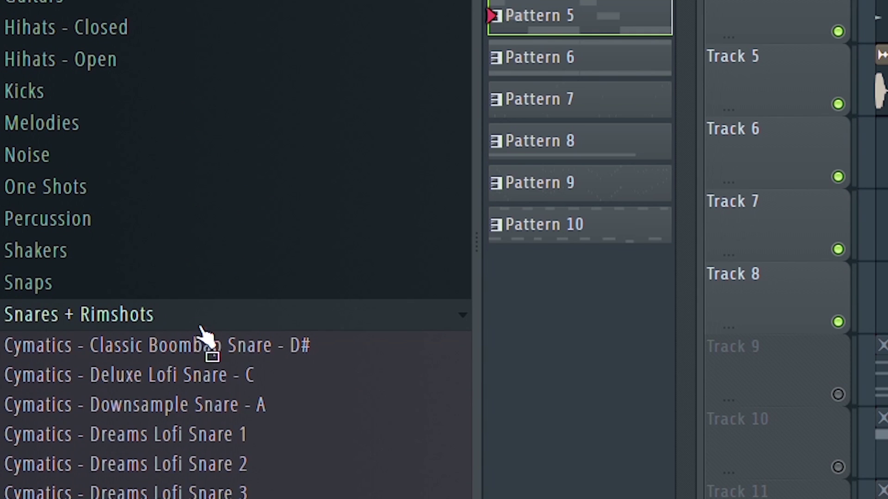
{"action": "left_click", "coordinate": [174, 315]}
{"action": "left_click", "coordinate": [134, 94]}
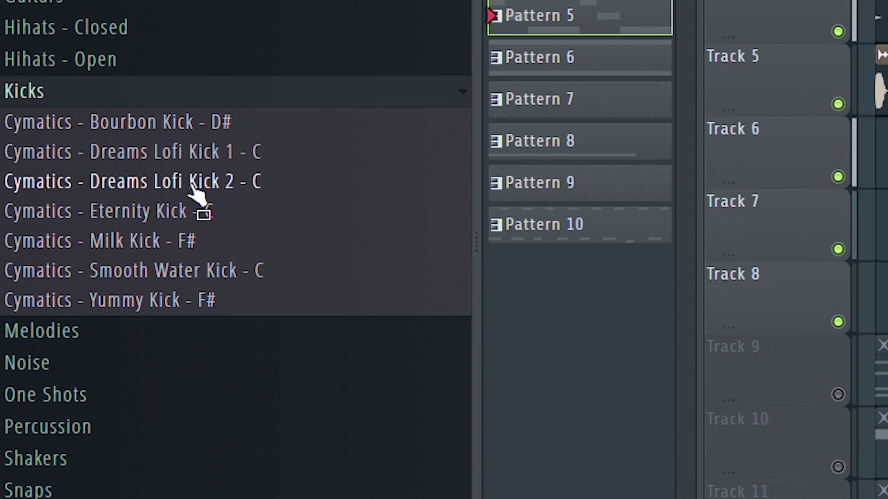
{"action": "left_click", "coordinate": [187, 91]}
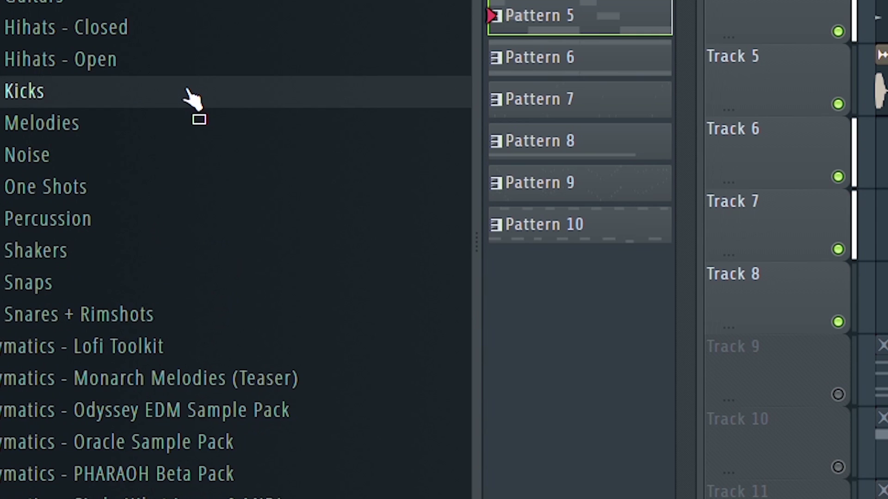
Step: Look through the open hihat, closed hihat and percussion folders of the Cymatics Lofi Starter Pack
{"action": "left_click", "coordinate": [175, 56]}
{"action": "left_click", "coordinate": [175, 58]}
{"action": "left_click", "coordinate": [175, 31]}
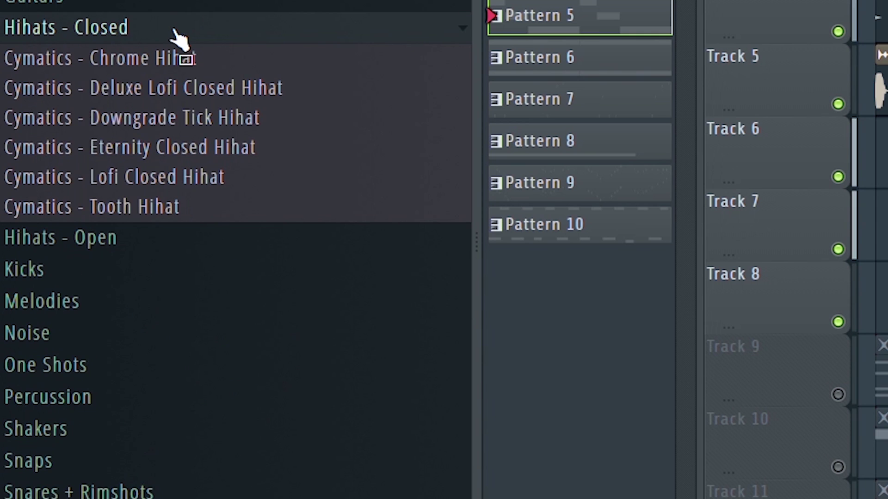
{"action": "left_click", "coordinate": [176, 34]}
{"action": "left_click", "coordinate": [153, 221]}
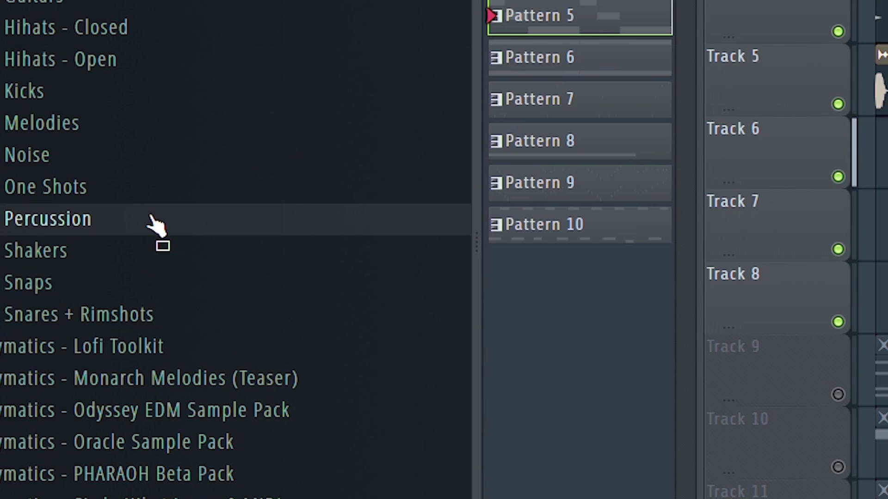
{"action": "left_click", "coordinate": [152, 223]}
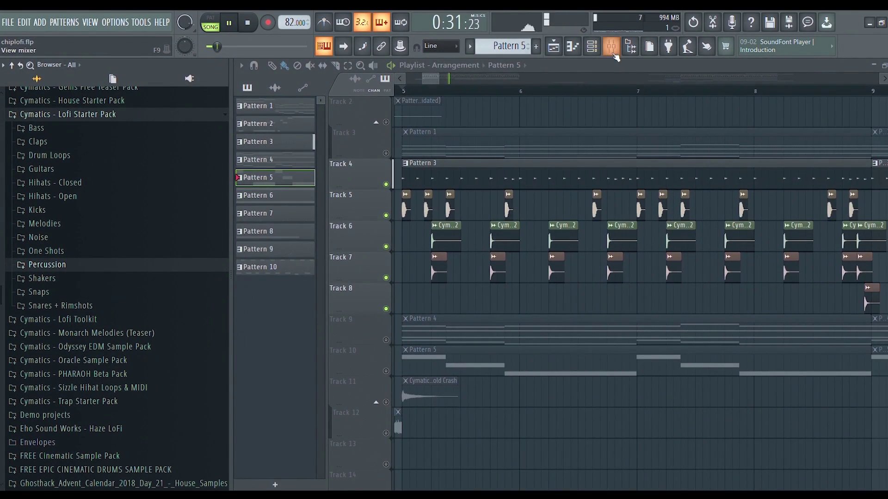
Step: Show the mixer with the browser hidden and lower the Insert 6 volume to about 81% (-4.5 dB)
{"action": "left_click", "coordinate": [612, 48]}
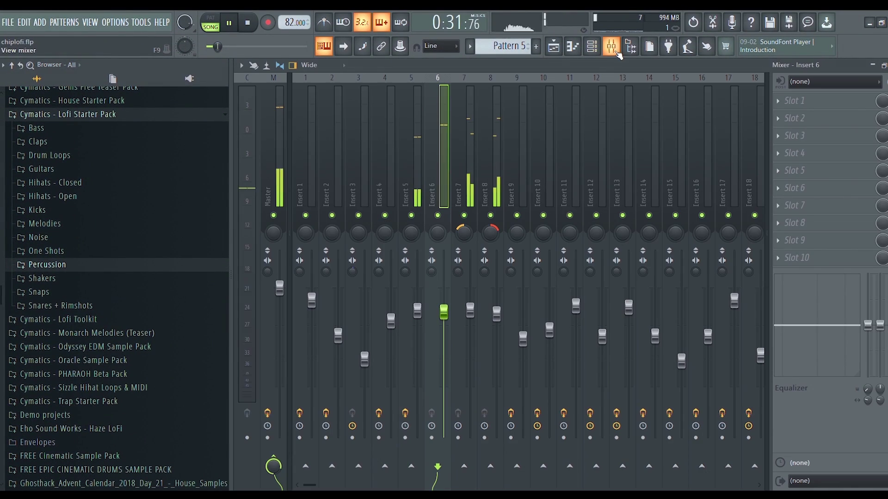
{"action": "left_click_drag", "start_coordinate": [232, 277], "coordinate": [1, 277]}
{"action": "left_click_drag", "start_coordinate": [213, 312], "coordinate": [212, 317]}
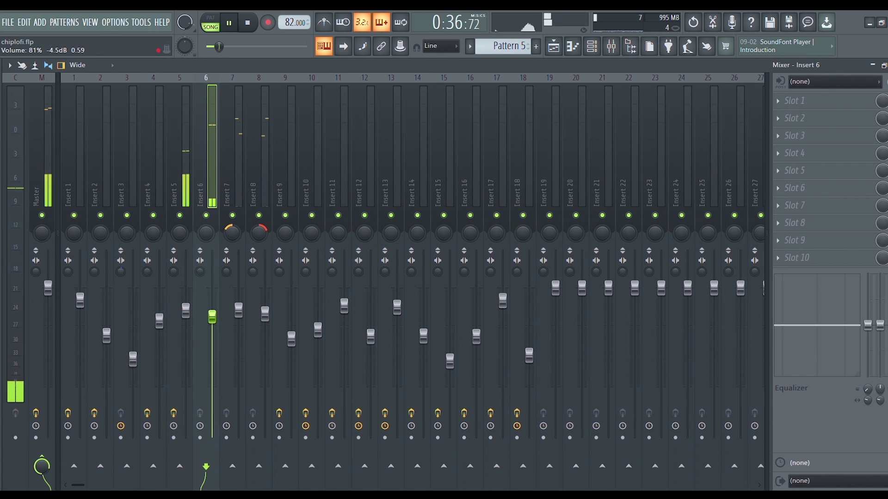
Step: Compare the mixer tracks Insert 7 and Insert 8 and their opposite panning
{"action": "left_click", "coordinate": [234, 96]}
{"action": "key", "text": "Right"}
{"action": "key", "text": "Left"}
{"action": "key", "text": "Right"}
{"action": "key", "text": "Left"}
{"action": "key", "text": "Right"}
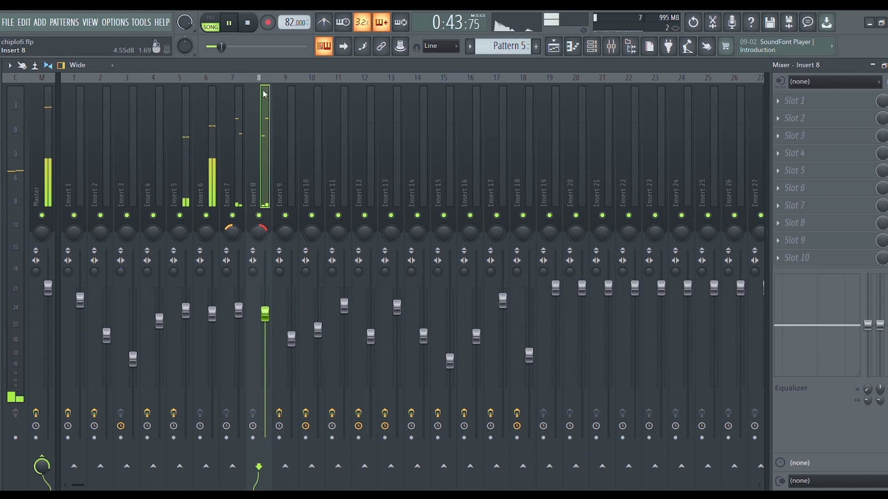
Step: Solo Track 6 and Track 7 one at a time in the playlist and listen to each snare layer from bar 5
{"action": "left_click", "coordinate": [554, 47]}
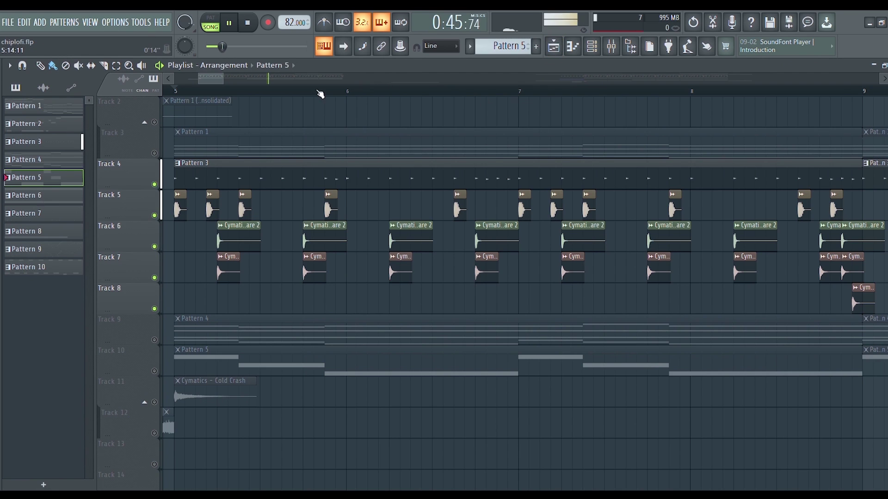
{"action": "right_click", "coordinate": [159, 247]}
{"action": "key", "text": "space"}
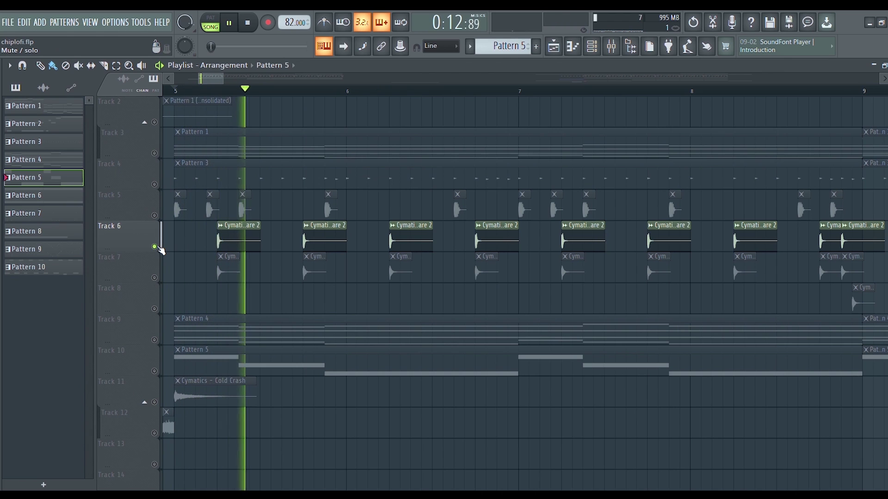
{"action": "key", "text": "space"}
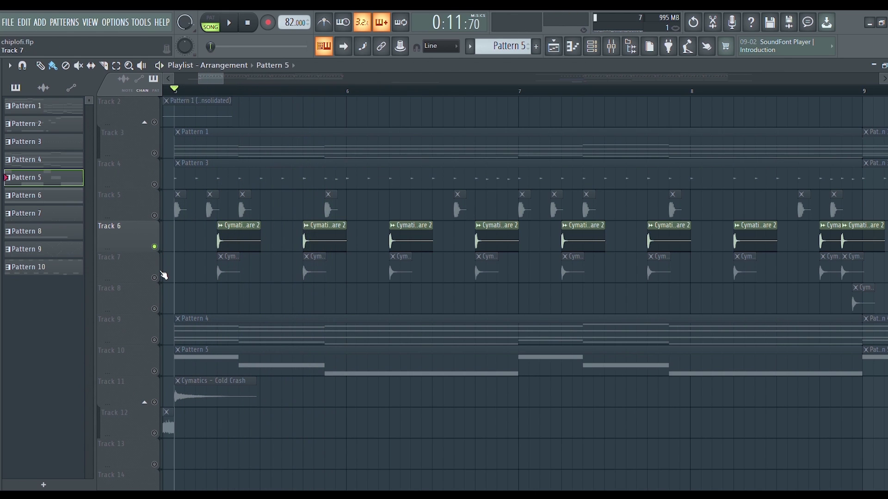
{"action": "right_click", "coordinate": [156, 278]}
{"action": "key", "text": "space"}
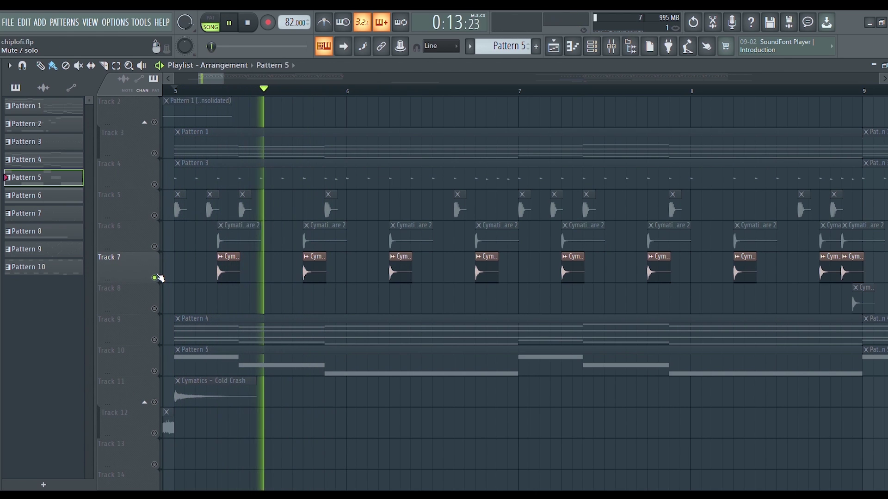
{"action": "key", "text": "space"}
Step: Unmute Track 6 alongside Track 7 and listen to both snare layers together from bar 5
{"action": "left_click", "coordinate": [161, 250]}
{"action": "key", "text": "space"}
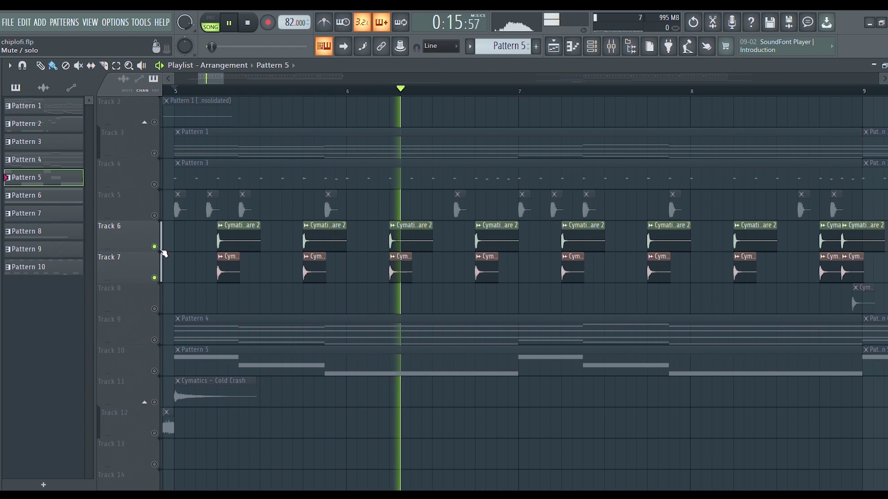
{"action": "key", "text": "space"}
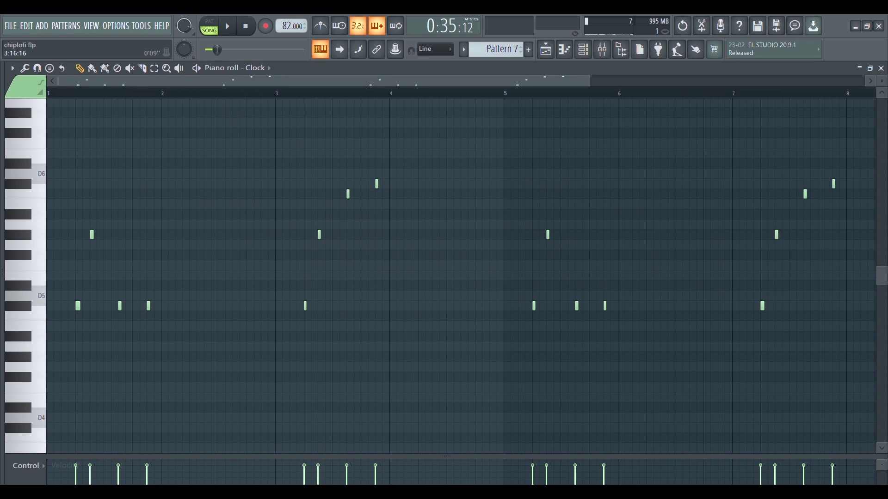
Step: Play the song with Pattern 7's Clock notes in view and open the Clock instrument, moving its window clear
{"action": "key", "text": "space"}
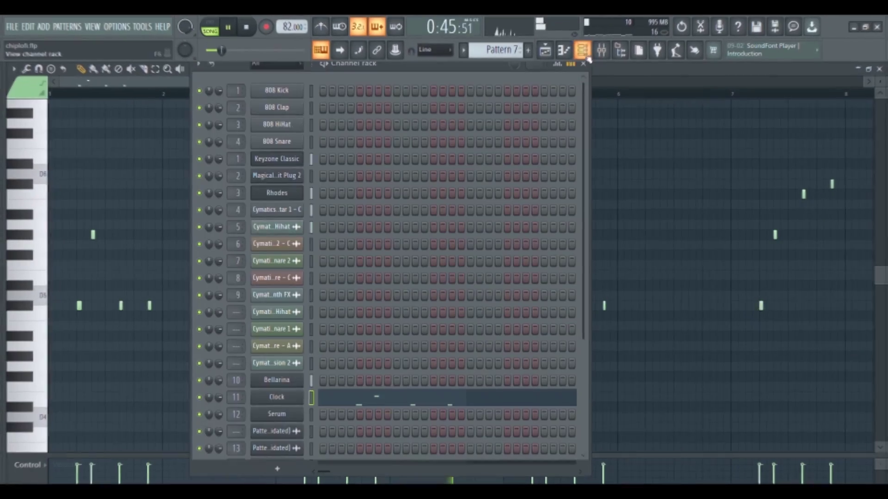
{"action": "left_click", "coordinate": [298, 404]}
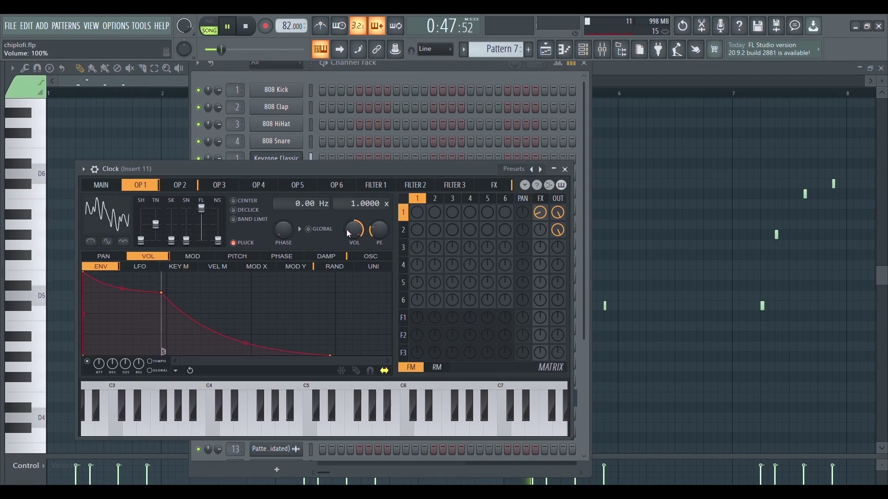
{"action": "left_click_drag", "start_coordinate": [347, 167], "coordinate": [448, 123]}
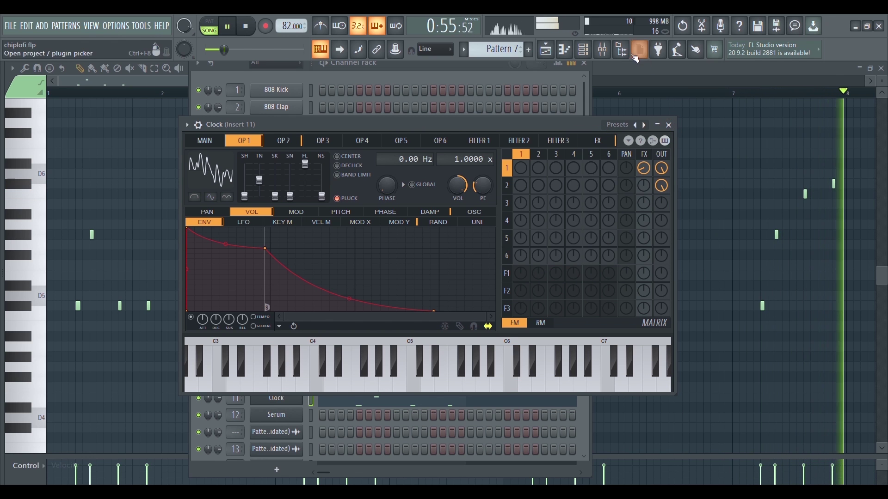
Step: In Fruity parametric EQ 2 on Insert 11, sweep the band 1 high pass to 35 Hz and back up, and lower band 7's frequency
{"action": "left_click", "coordinate": [604, 52]}
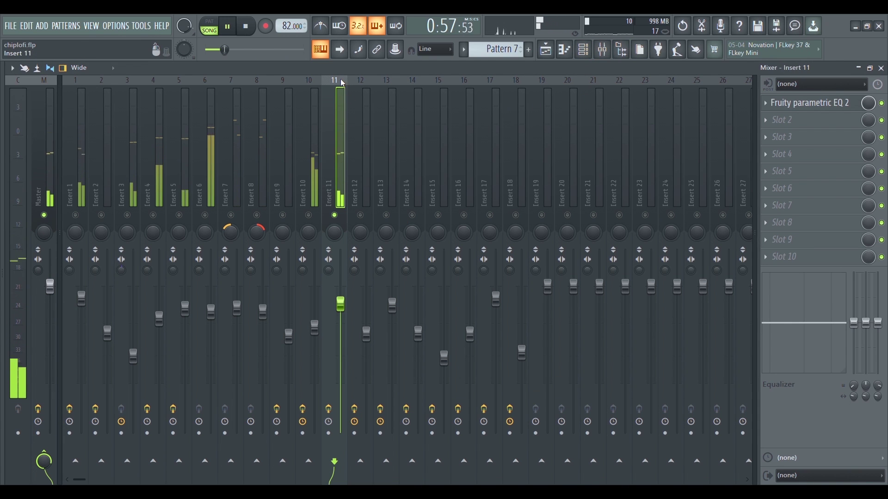
{"action": "left_click", "coordinate": [809, 103]}
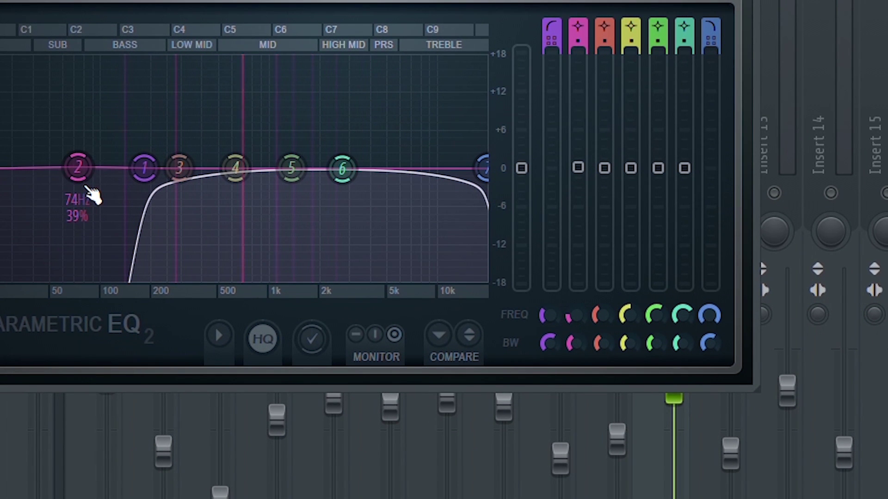
{"action": "left_click_drag", "start_coordinate": [143, 197], "coordinate": [26, 198]}
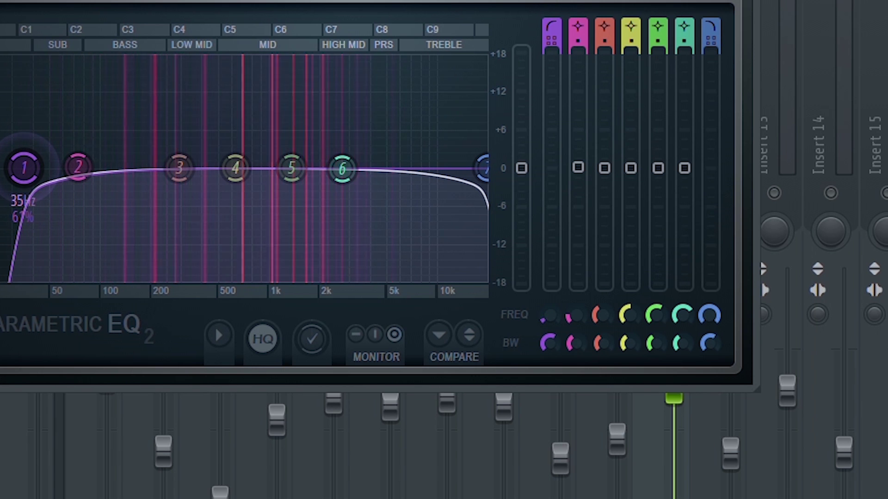
{"action": "left_click_drag", "start_coordinate": [25, 168], "coordinate": [136, 167]}
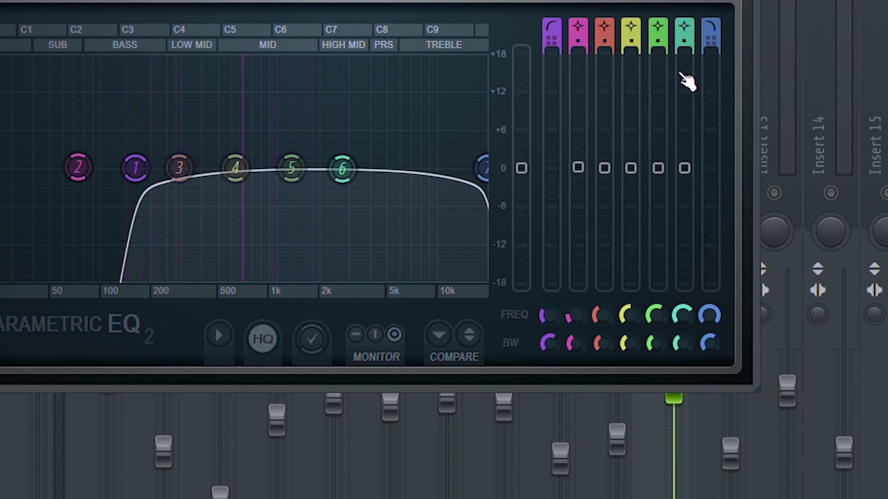
{"action": "left_click_drag", "start_coordinate": [484, 168], "coordinate": [465, 167]}
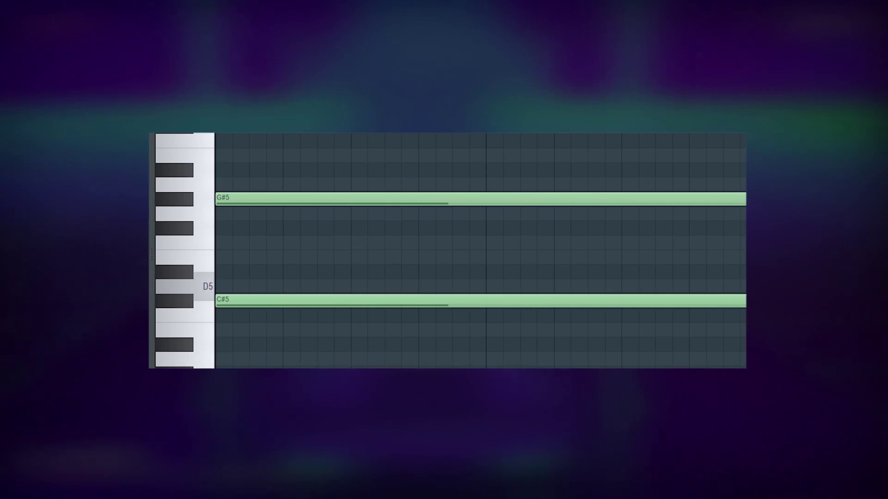
Step: Play Pattern 6 and open the Bellarina instrument from the channel rack, moving its window clear
{"action": "key", "text": "space"}
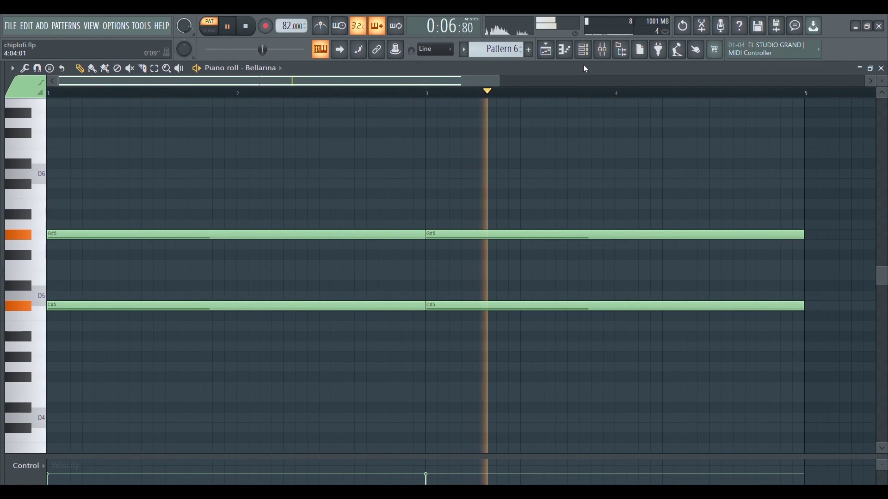
{"action": "key", "text": "F6"}
{"action": "left_click", "coordinate": [277, 381]}
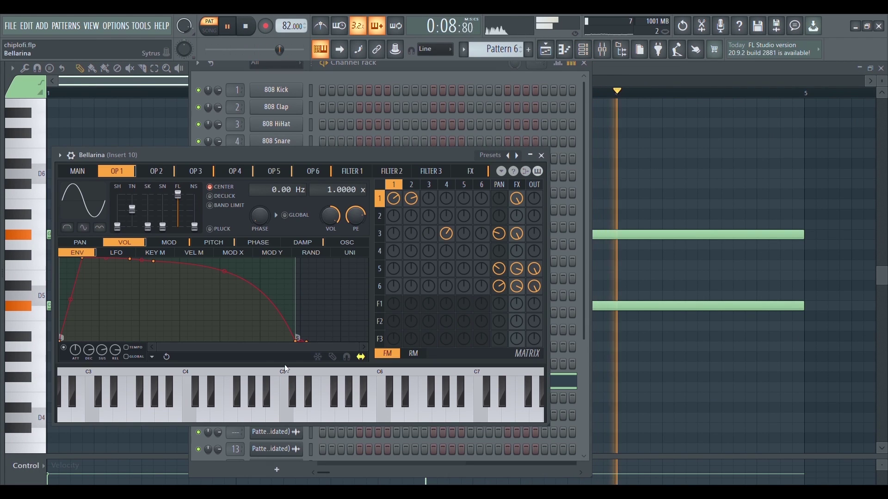
{"action": "left_click_drag", "start_coordinate": [300, 158], "coordinate": [413, 124]}
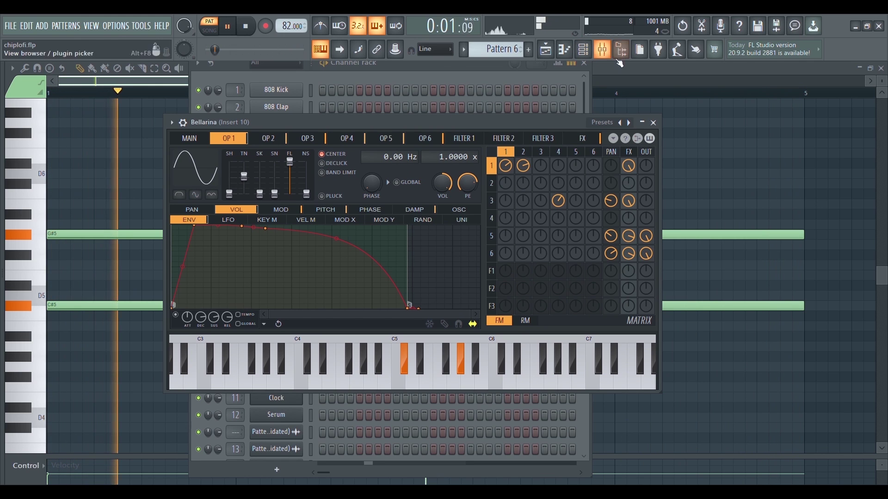
Step: Enable Gross Beat on Insert 10, view its 1/4 Bt Gate volume setting, and open the Fruity Multiband Compressor
{"action": "left_click", "coordinate": [610, 59]}
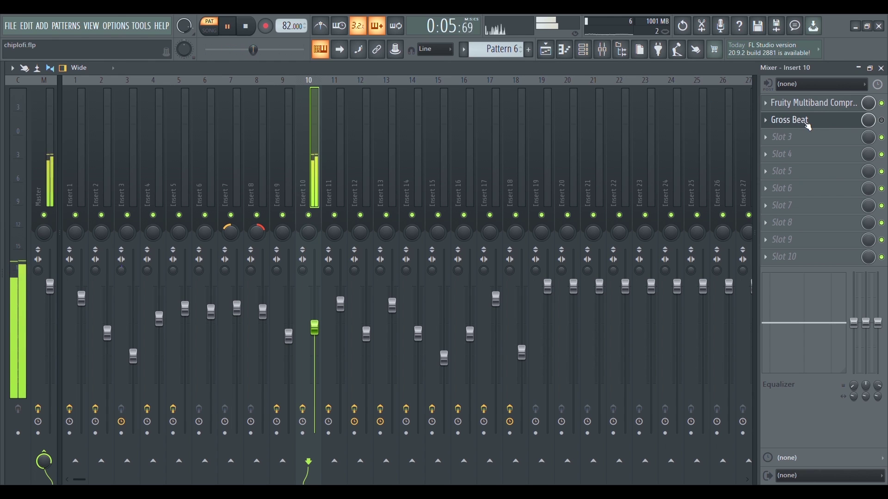
{"action": "left_click", "coordinate": [813, 127]}
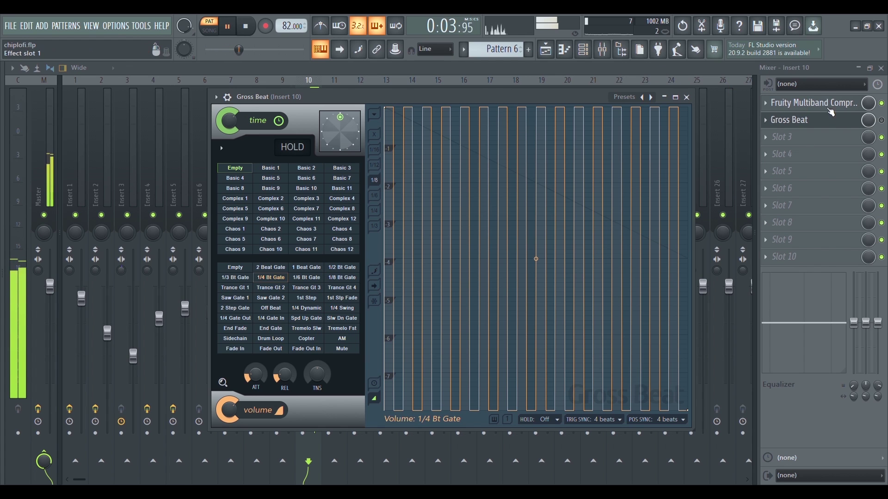
{"action": "left_click", "coordinate": [885, 124]}
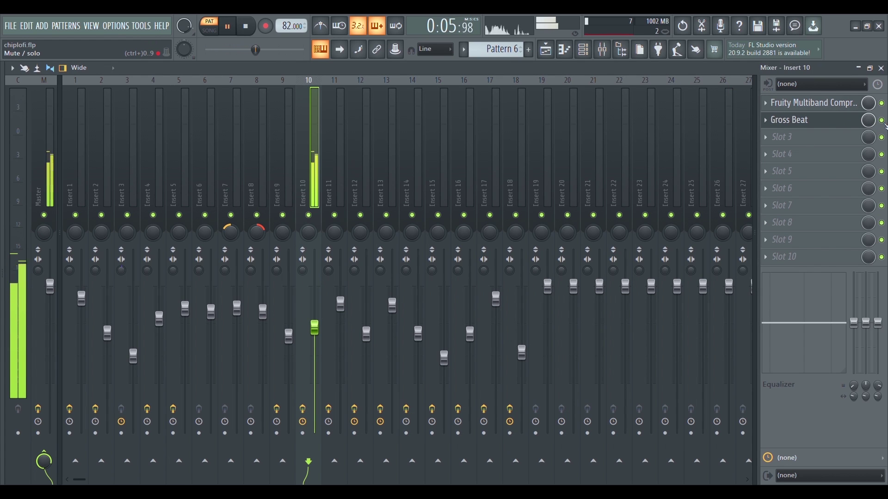
{"action": "left_click", "coordinate": [843, 124]}
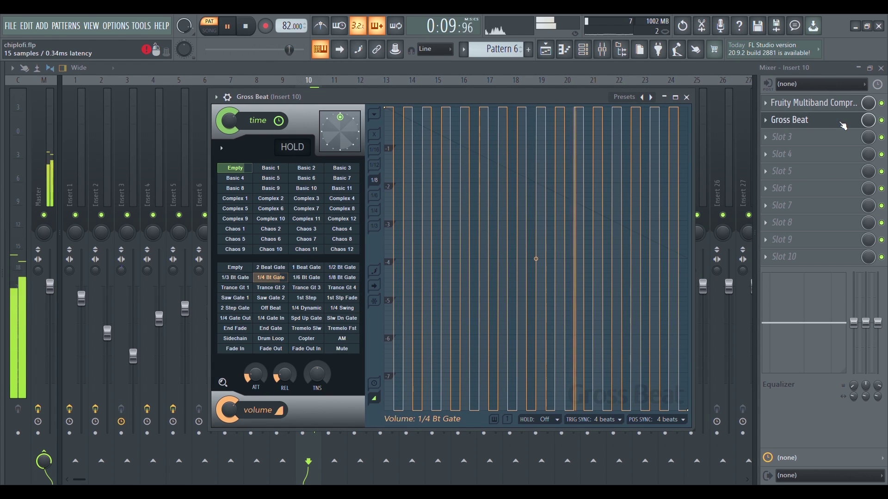
{"action": "left_click", "coordinate": [687, 98]}
{"action": "left_click", "coordinate": [827, 109]}
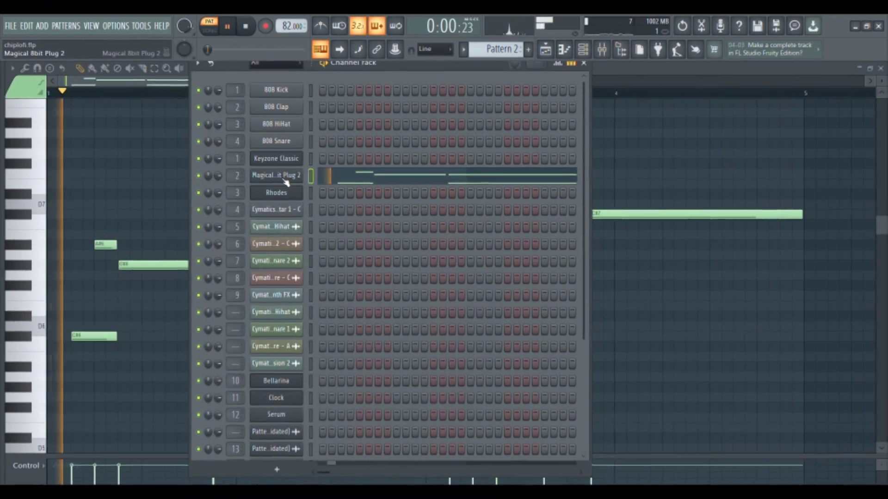
Step: Open the Magical 8bit Plug 2 instrument from the channel rack and move its window clear
{"action": "left_click", "coordinate": [284, 179]}
{"action": "left_click_drag", "start_coordinate": [284, 212], "coordinate": [422, 142]}
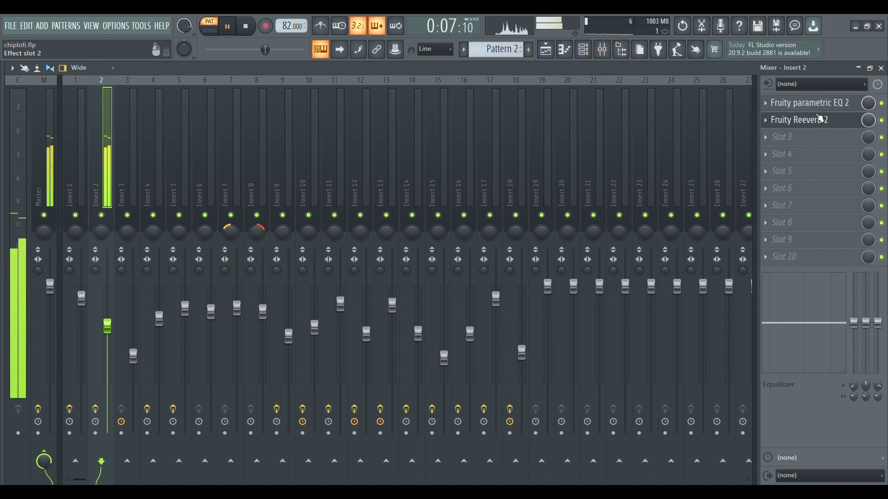
Step: In Fruity parametric EQ 2 on Insert 2, set the band 1 high pass to 96 Hz and raise band 7's frequency
{"action": "left_click", "coordinate": [835, 112]}
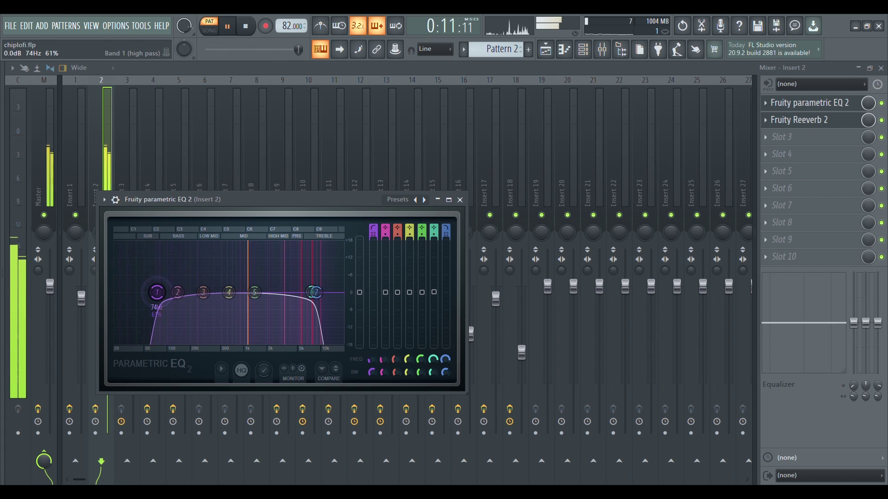
{"action": "left_click_drag", "start_coordinate": [129, 292], "coordinate": [165, 292]}
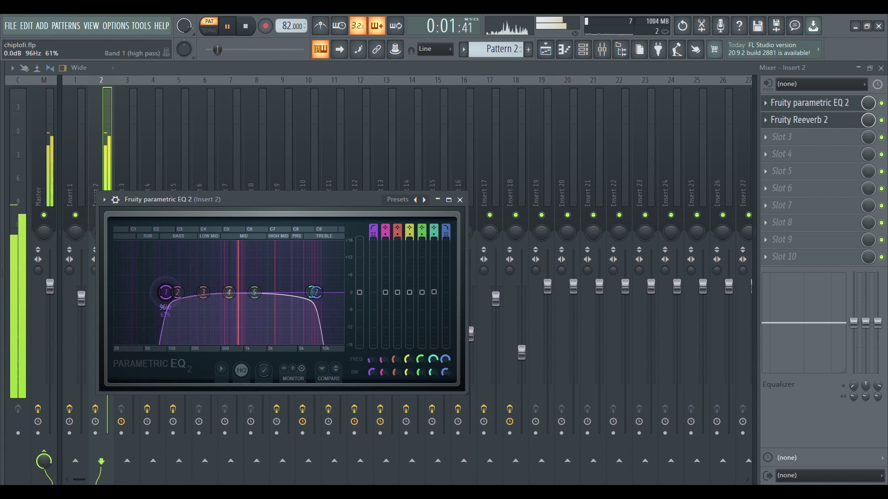
{"action": "left_click_drag", "start_coordinate": [315, 292], "coordinate": [342, 292]}
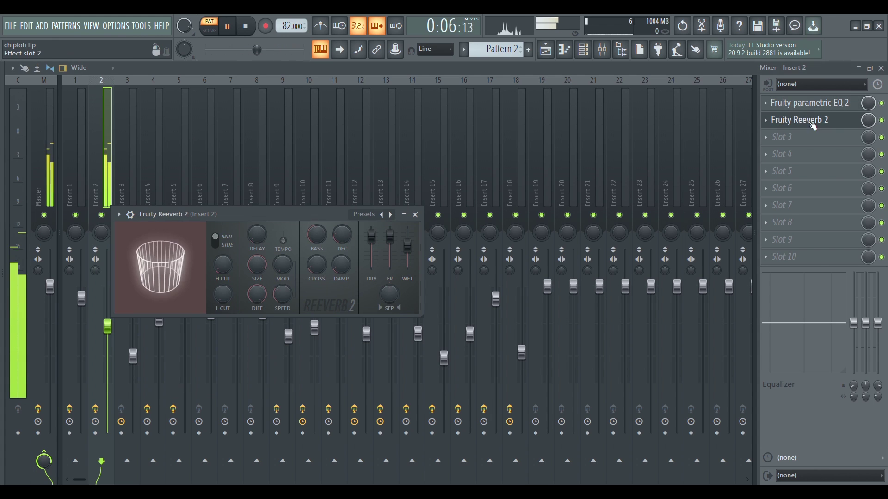
Step: View Fruity Reeverb 2 on Insert 2 in a clear spot and stop playback
{"action": "left_click_drag", "start_coordinate": [394, 185], "coordinate": [445, 162]}
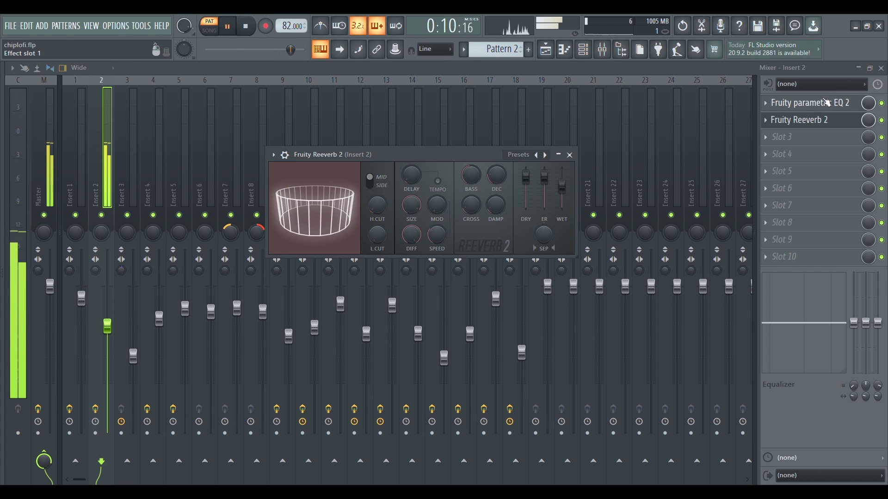
{"action": "key", "text": "space"}
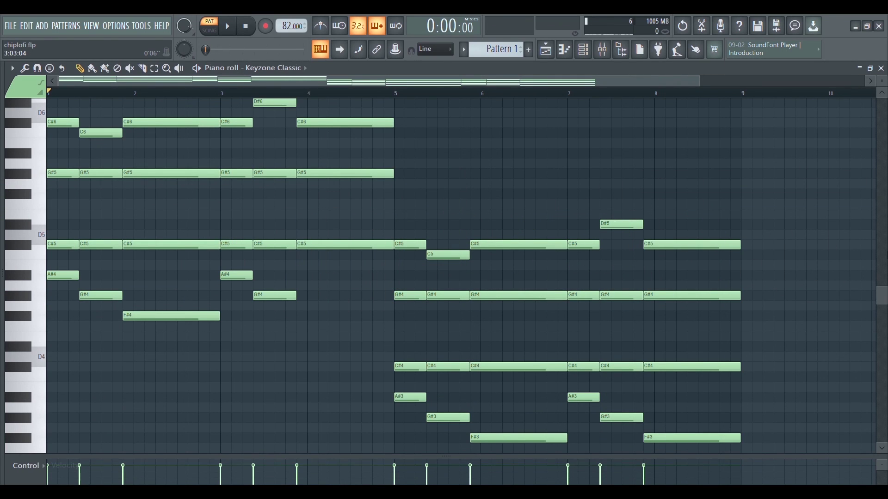
Step: Listen to Pattern 1's Keyzone Classic chords in the piano roll, from bar 5 and from the first bar
{"action": "scroll", "coordinate": [882, 298], "scroll_direction": "down", "scroll_amount": 3}
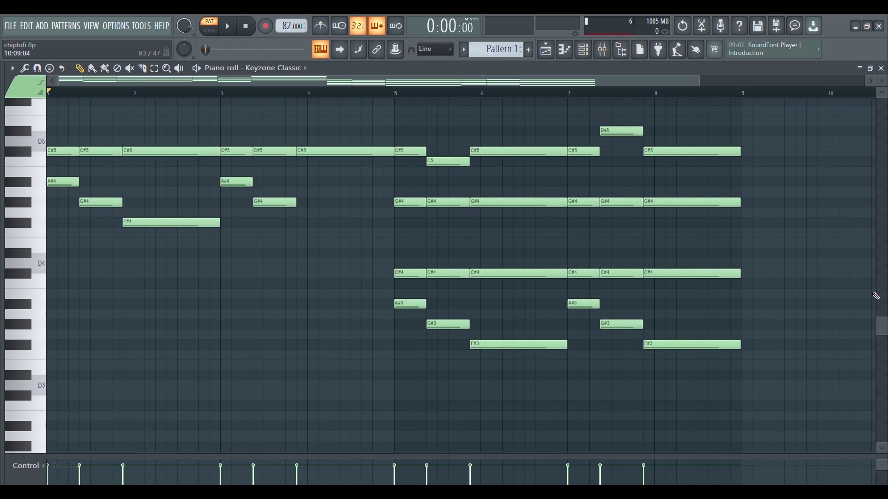
{"action": "left_click", "coordinate": [396, 93]}
{"action": "key", "text": "space"}
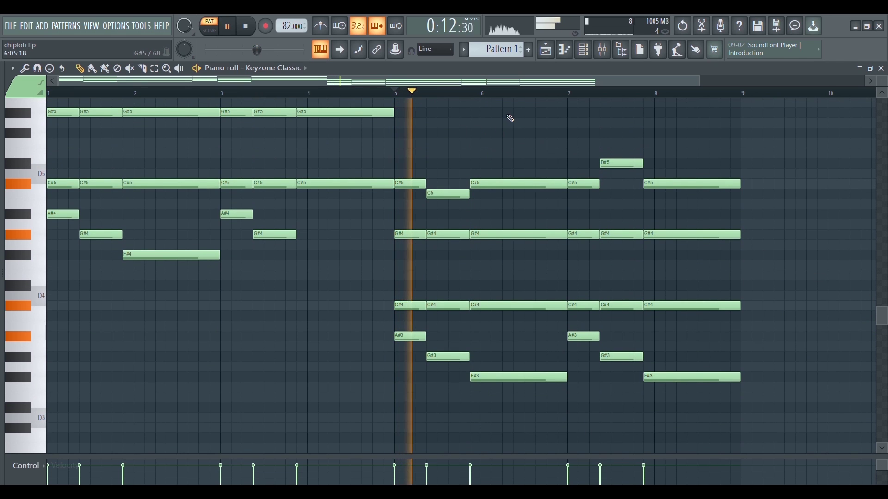
{"action": "key", "text": "space"}
{"action": "scroll", "coordinate": [536, 141], "scroll_direction": "up", "scroll_amount": 4}
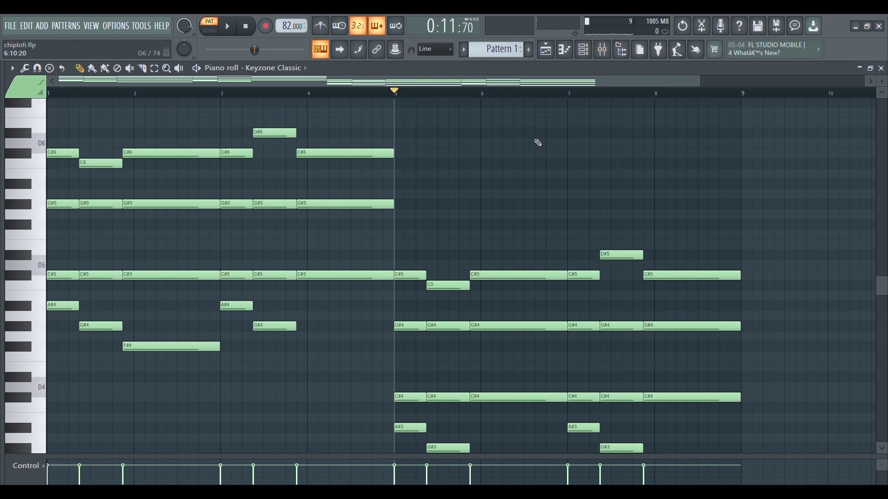
{"action": "scroll", "coordinate": [216, 89], "scroll_direction": "up", "scroll_amount": 4}
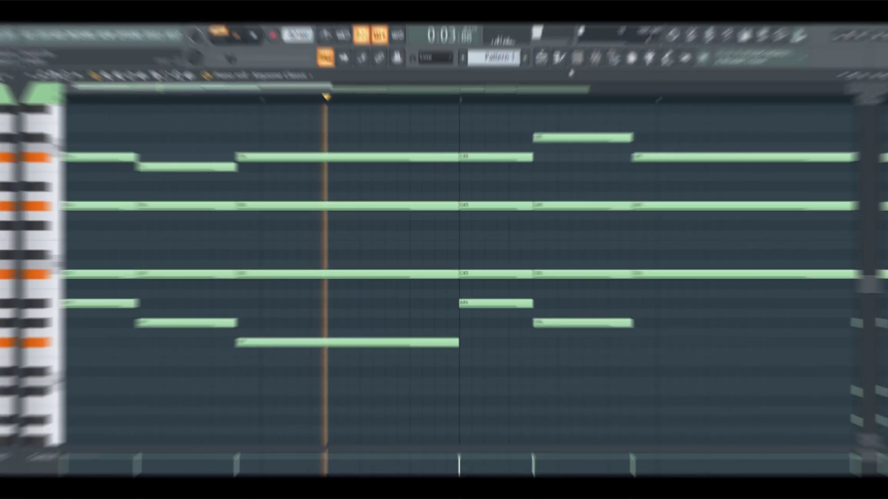
{"action": "key", "text": "space"}
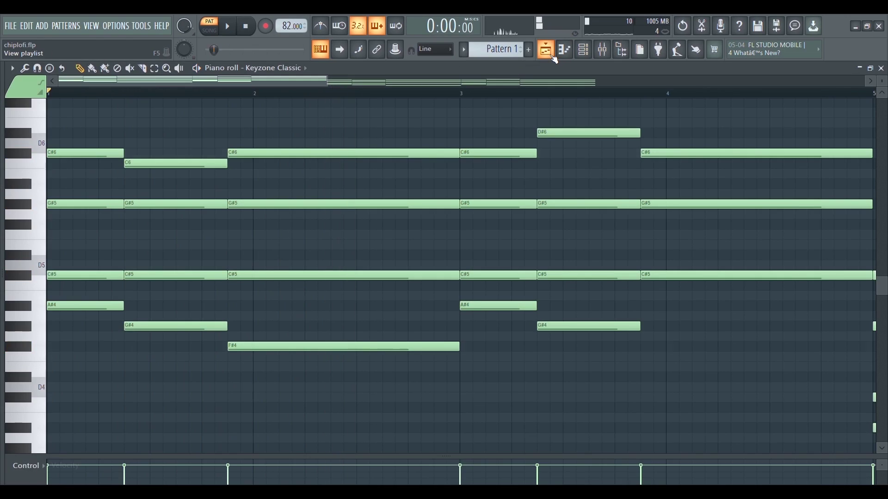
Step: Show the start of the playlist with the consolidated Pattern 1 audio clip on Track 2
{"action": "left_click", "coordinate": [553, 56]}
{"action": "scroll", "coordinate": [339, 175], "scroll_direction": "up", "scroll_amount": 4}
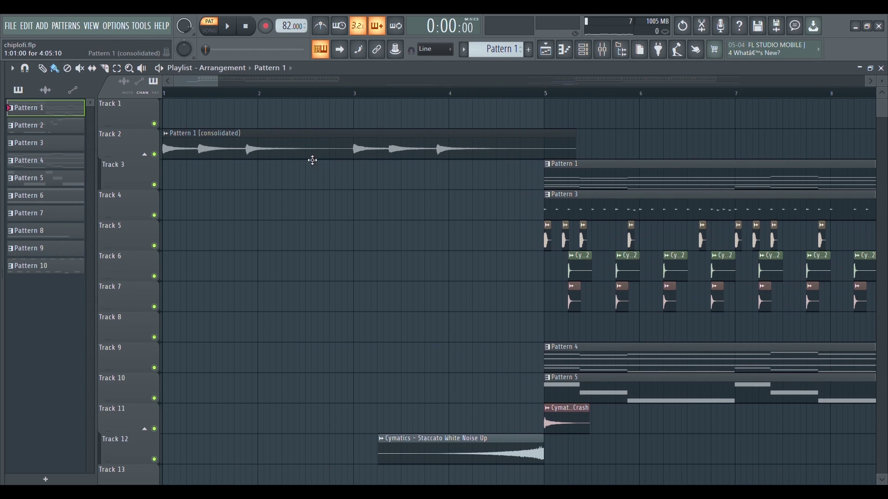
{"action": "key", "text": "ctrl+alt+c"}
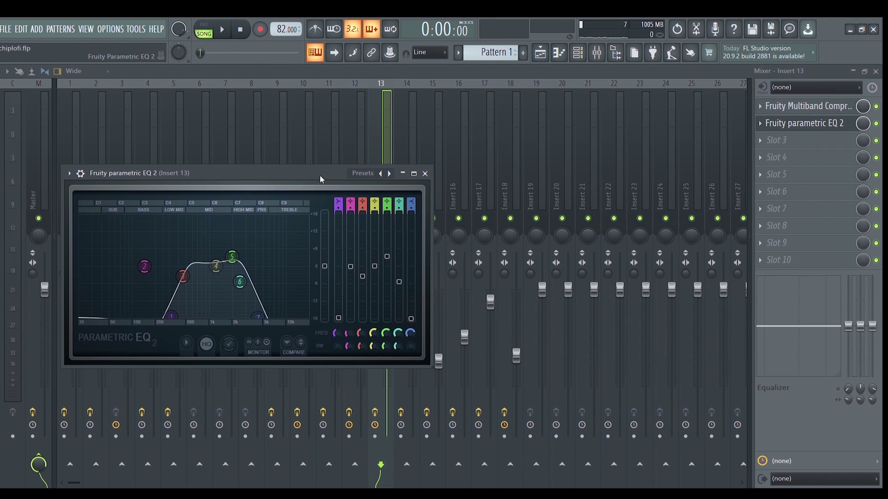
Step: Move the Insert 13 Fruity parametric EQ 2 window clear and inspect its bands while the song plays
{"action": "left_click_drag", "start_coordinate": [298, 172], "coordinate": [412, 124]}
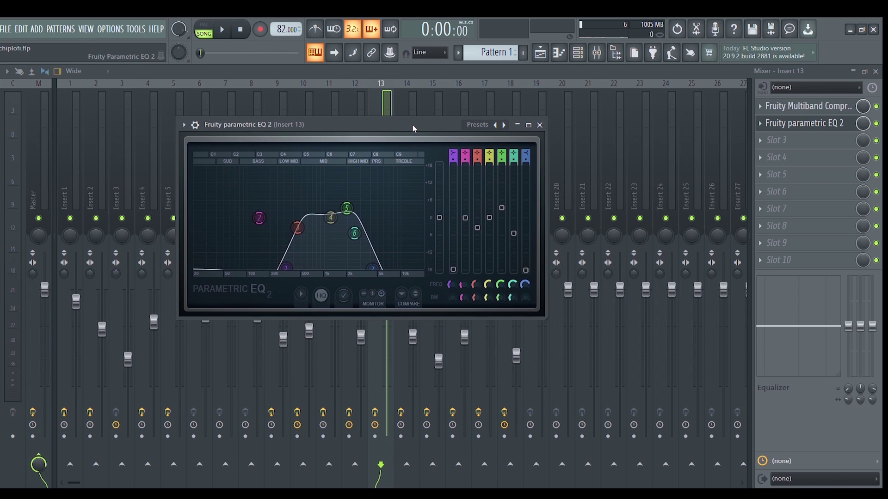
{"action": "key", "text": "space"}
{"action": "mouse_move", "coordinate": [354, 236]}
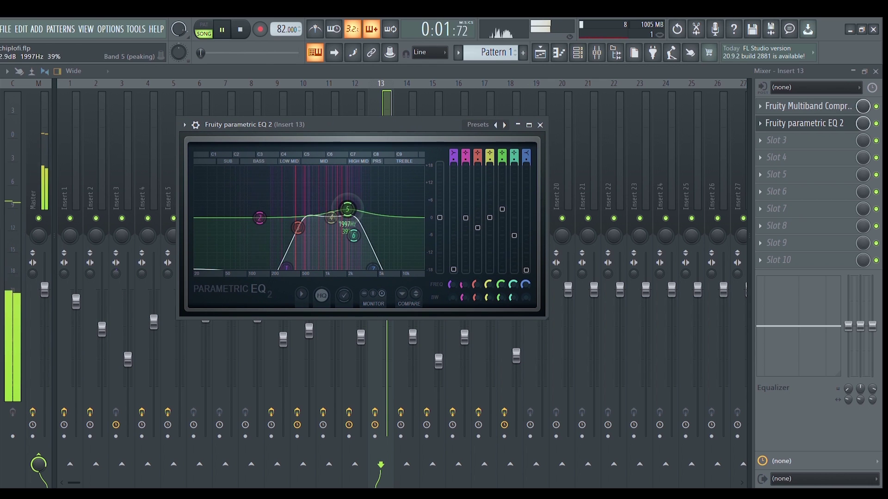